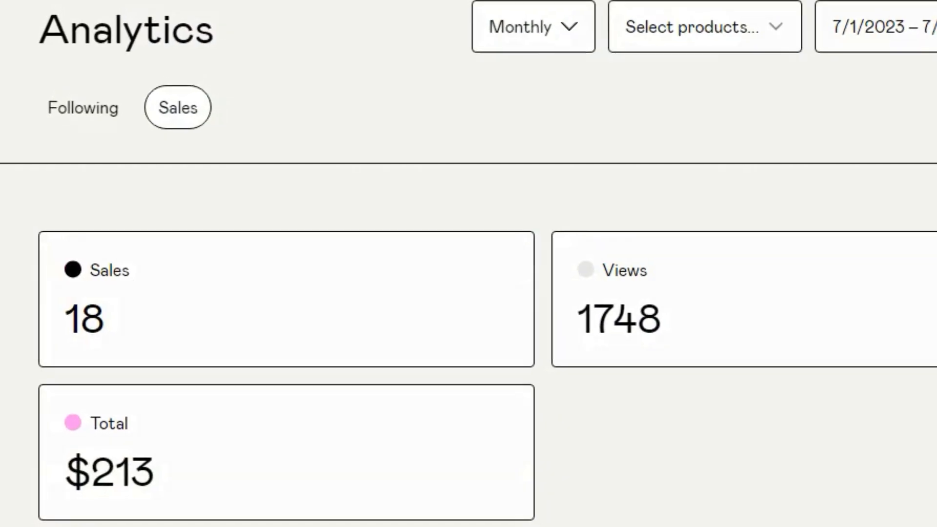
# Highlight the Analytics total and views, search the web for "$213", and highlight the converted Pakistani rupee amount.
pyautogui.doubleClick(124, 471)
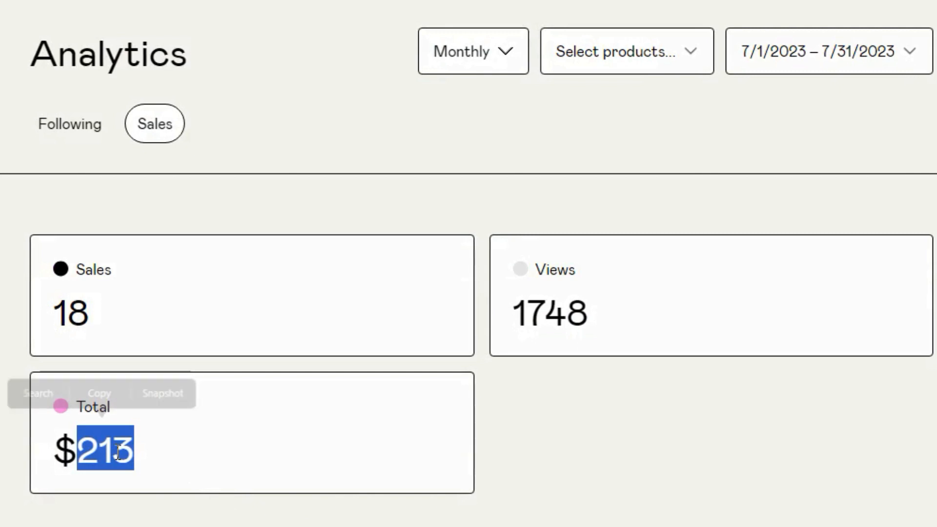
pyautogui.doubleClick(565, 320)
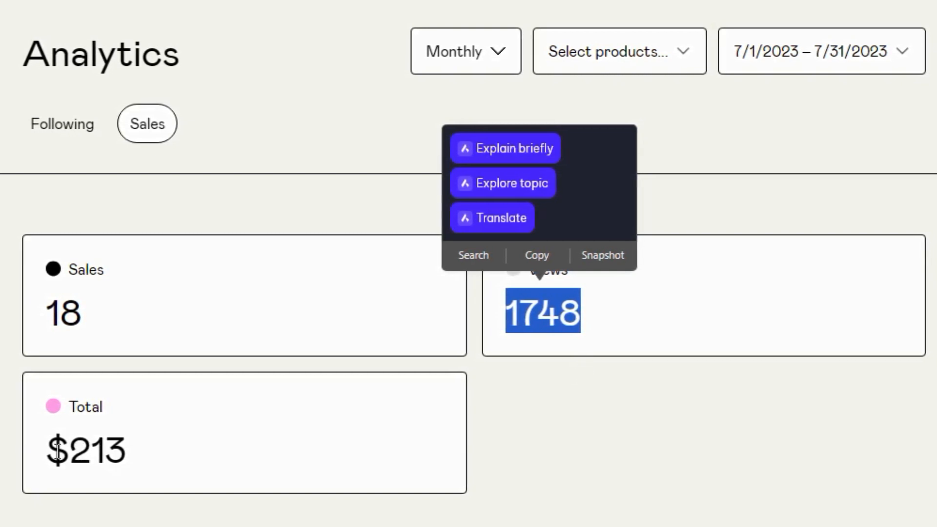
pyautogui.moveTo(47, 448); pyautogui.dragTo(131, 448)
pyautogui.rightClick(93, 444)
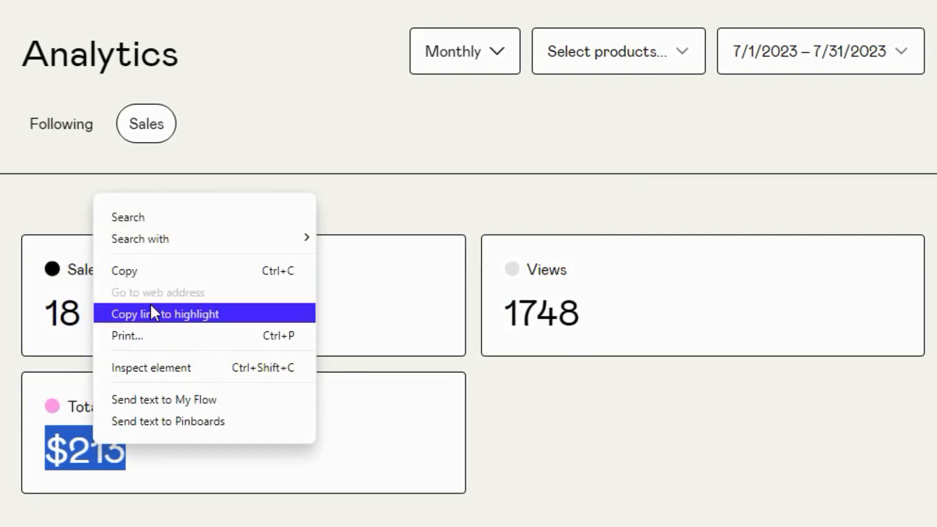
pyautogui.click(157, 221)
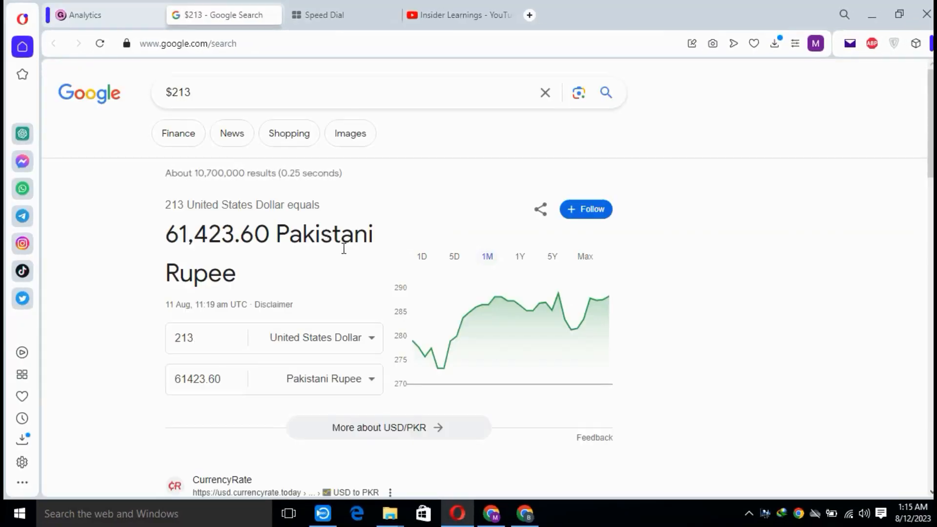
pyautogui.moveTo(167, 234); pyautogui.dragTo(242, 235)
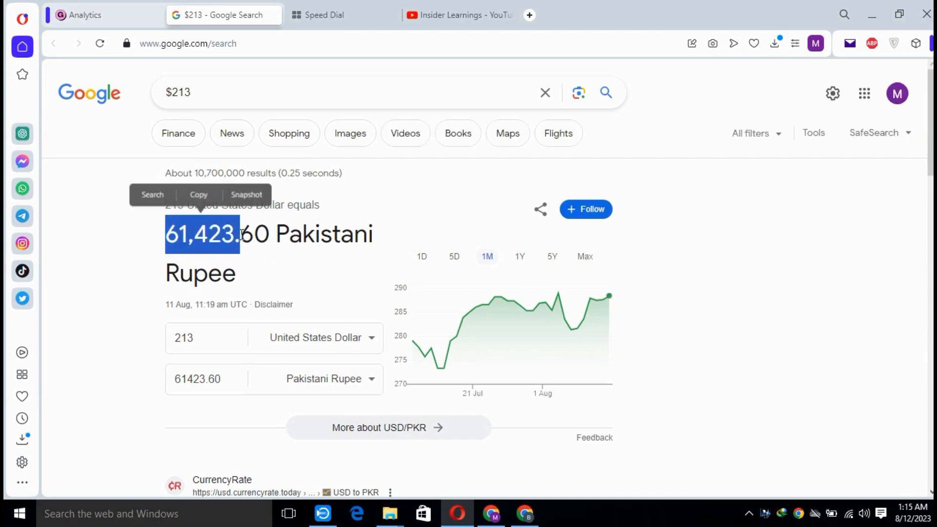
pyautogui.click(413, 207)
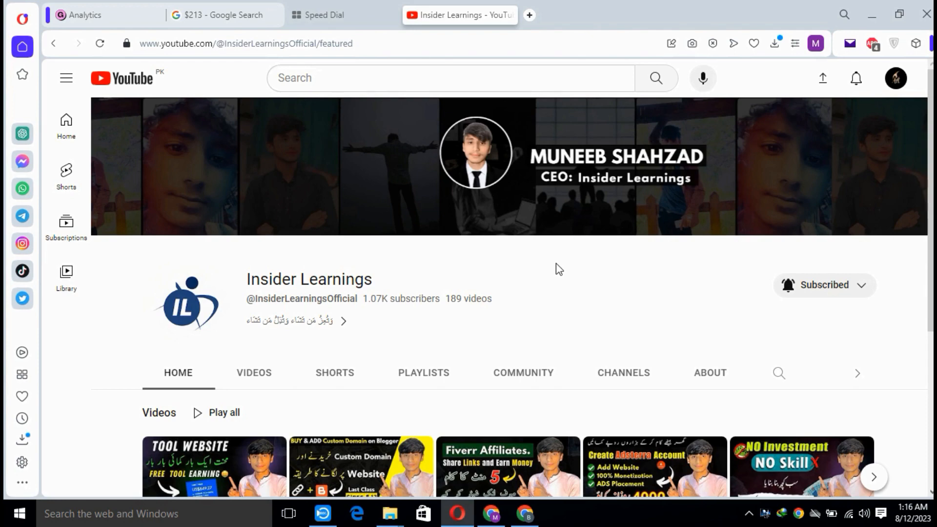
# Load the wa.me product link in the Speed Dial tab and continue to the product in WhatsApp Web.
pyautogui.click(96, 7)
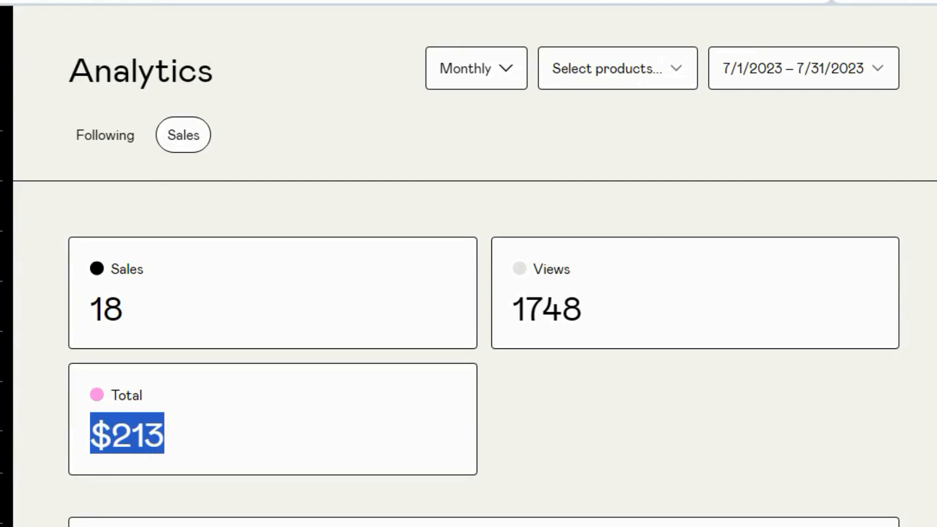
pyautogui.click(325, 14)
pyautogui.click(379, 48)
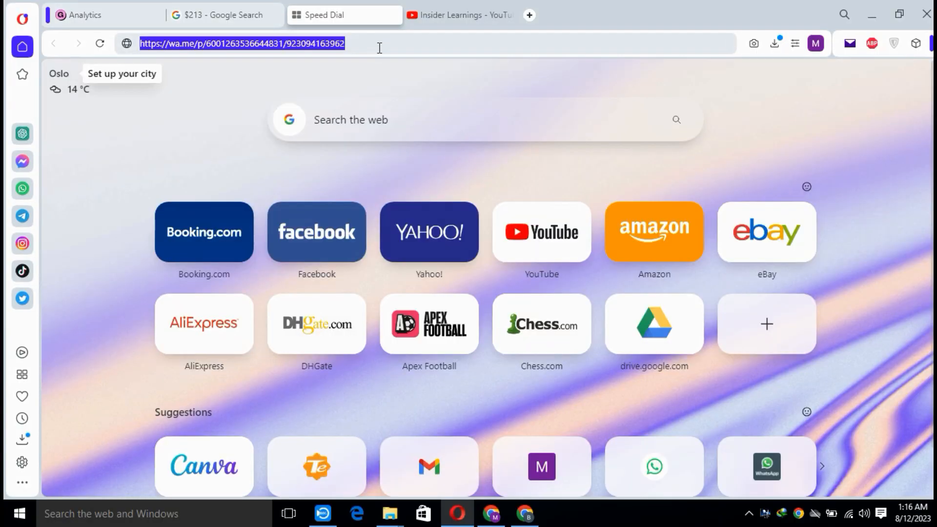
pyautogui.click(380, 48)
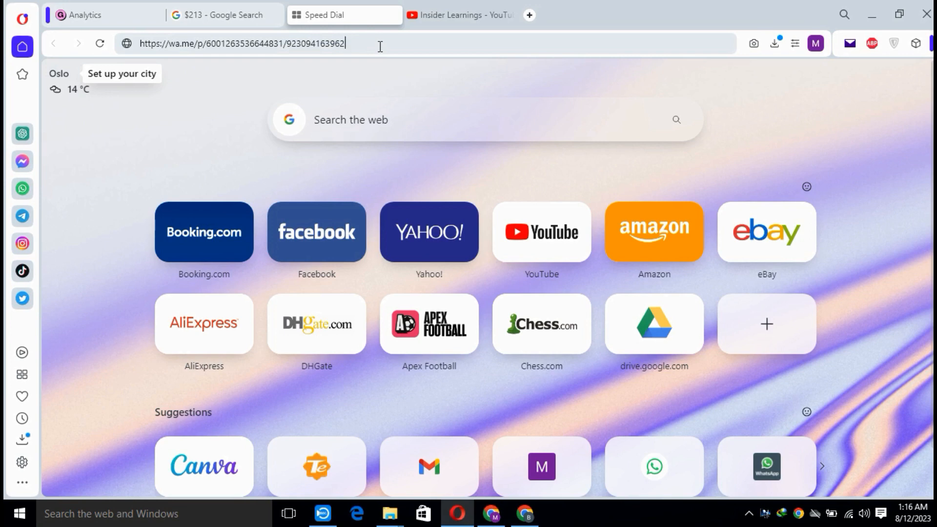
pyautogui.press('Return')
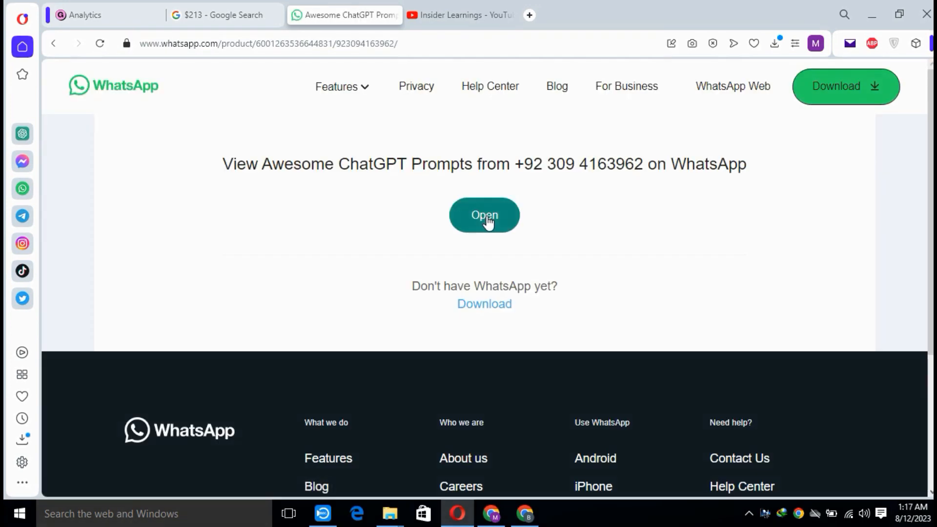
pyautogui.click(487, 218)
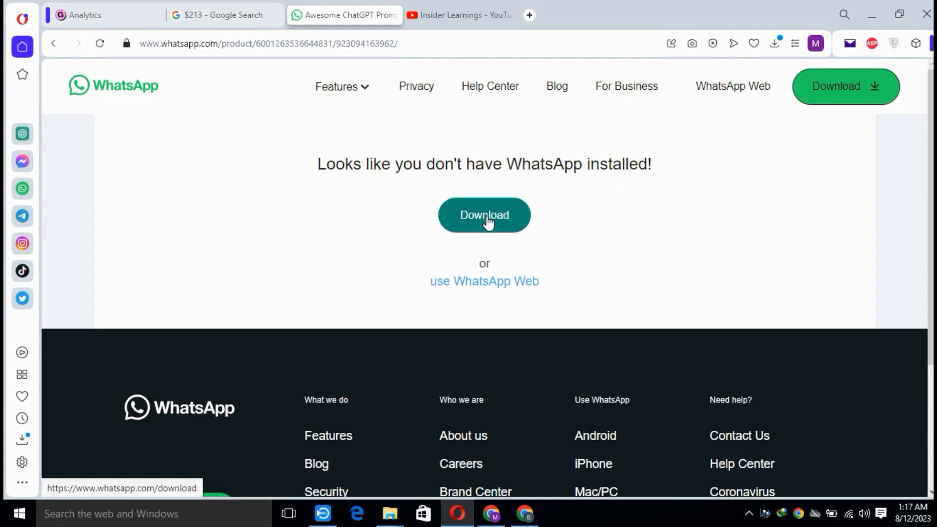
pyautogui.click(496, 287)
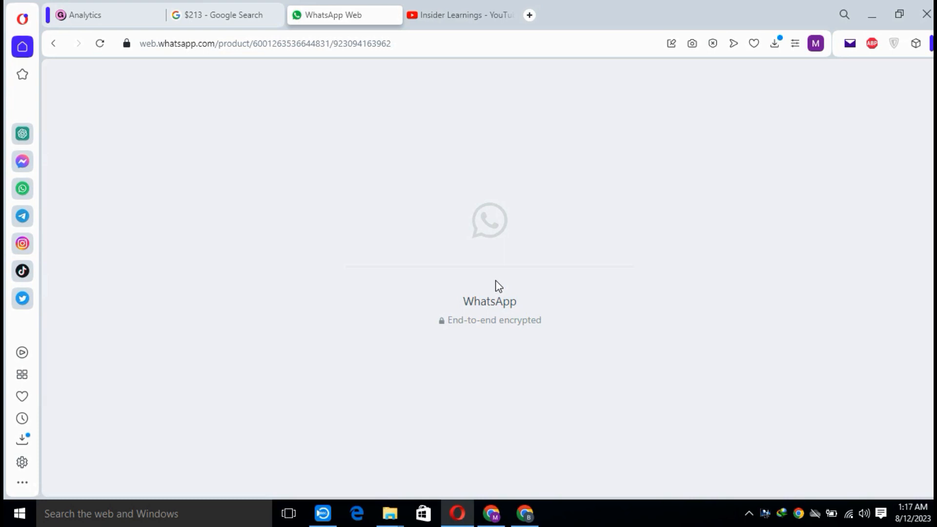
# Recheck the currency conversion and review the name, price and description of the Awesome ChatGPT Prompts product in WhatsApp.
pyautogui.click(245, 5)
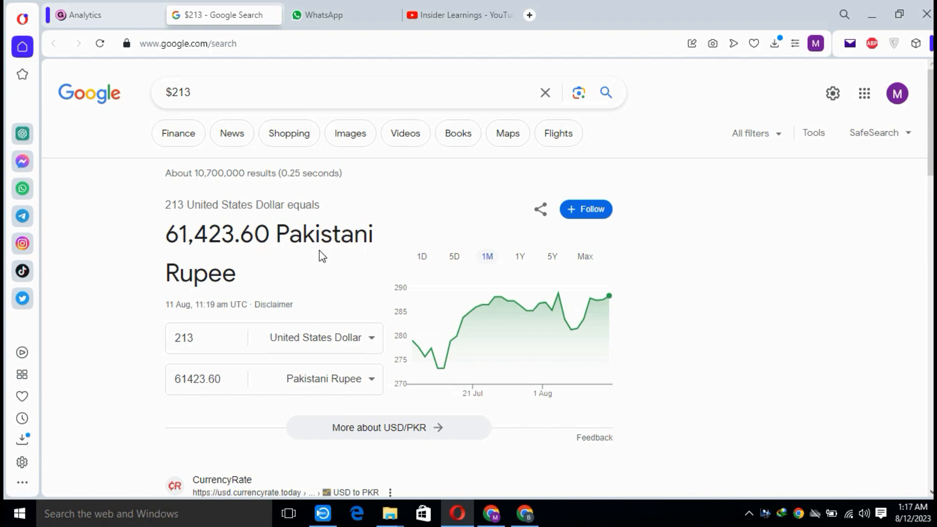
pyautogui.click(352, 17)
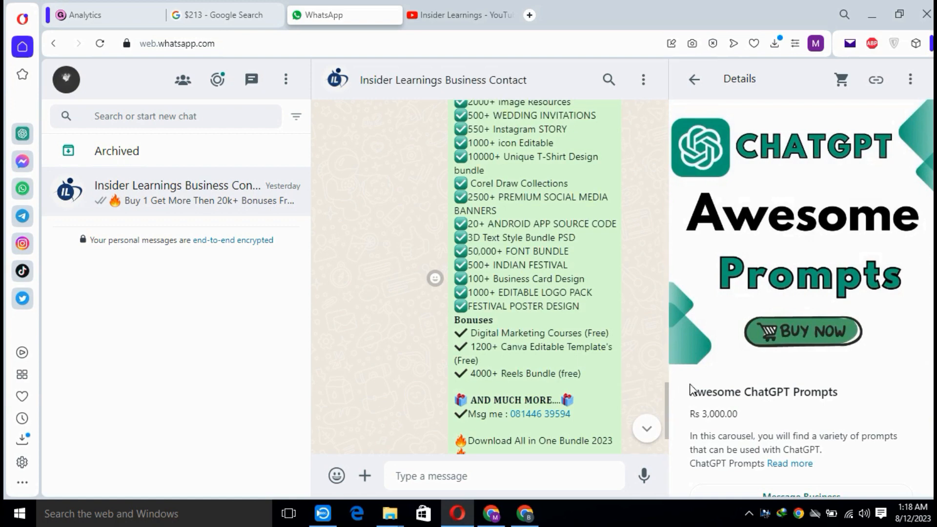
pyautogui.scroll(-2, 767, 296)
pyautogui.scroll(-1, 781, 298)
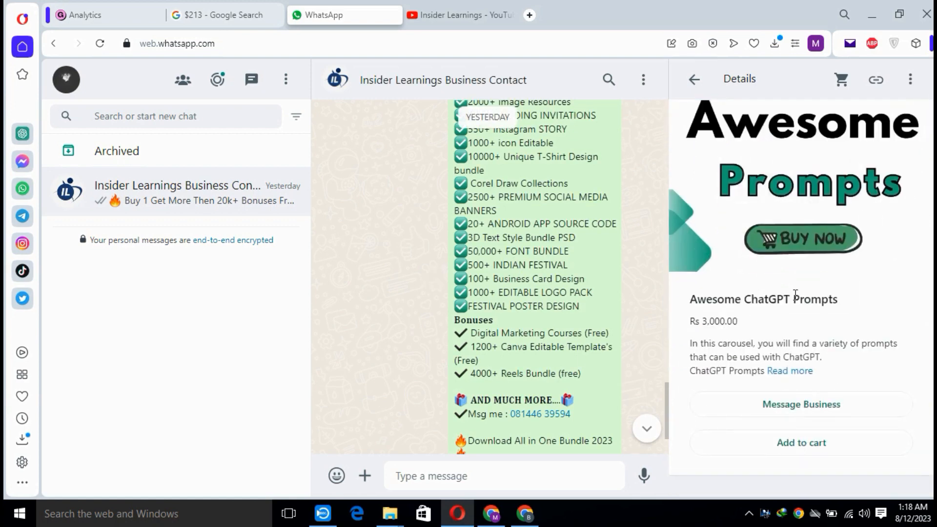
pyautogui.scroll(2, 796, 296)
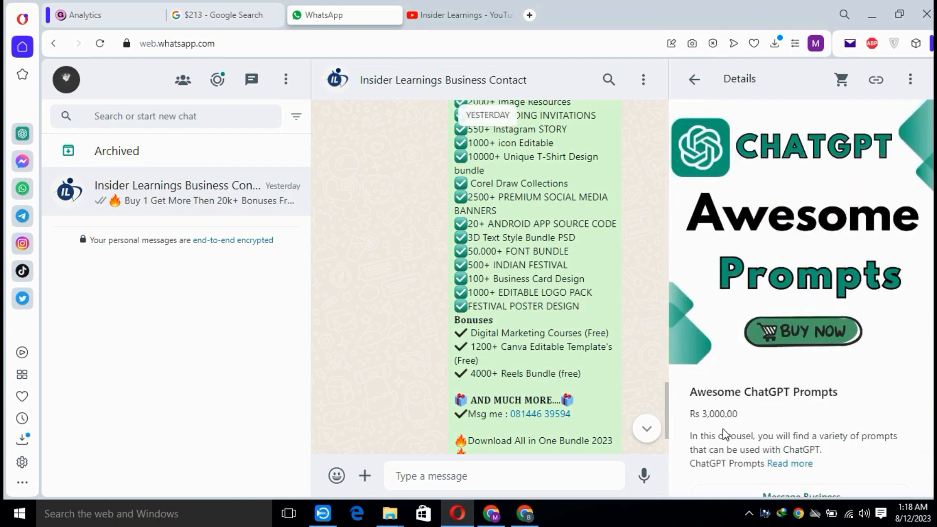
pyautogui.moveTo(702, 415); pyautogui.dragTo(746, 417)
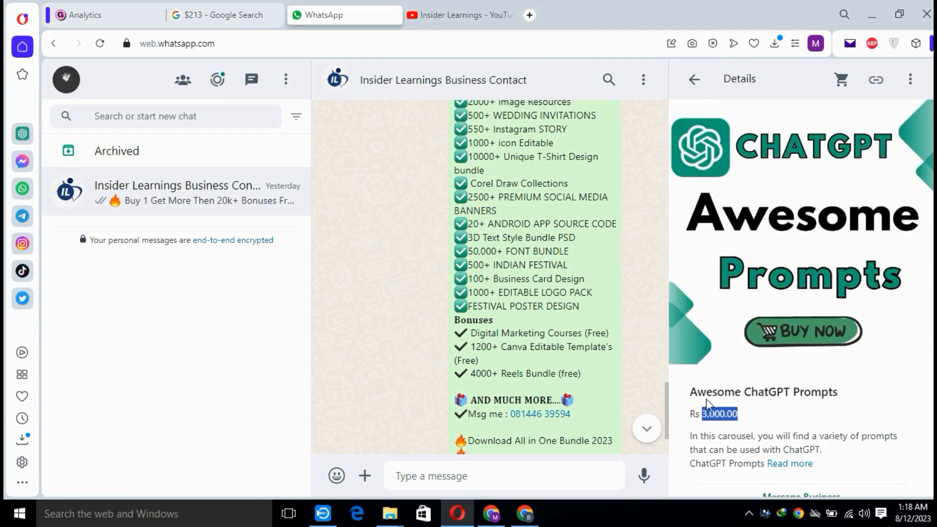
pyautogui.moveTo(692, 392); pyautogui.dragTo(846, 400)
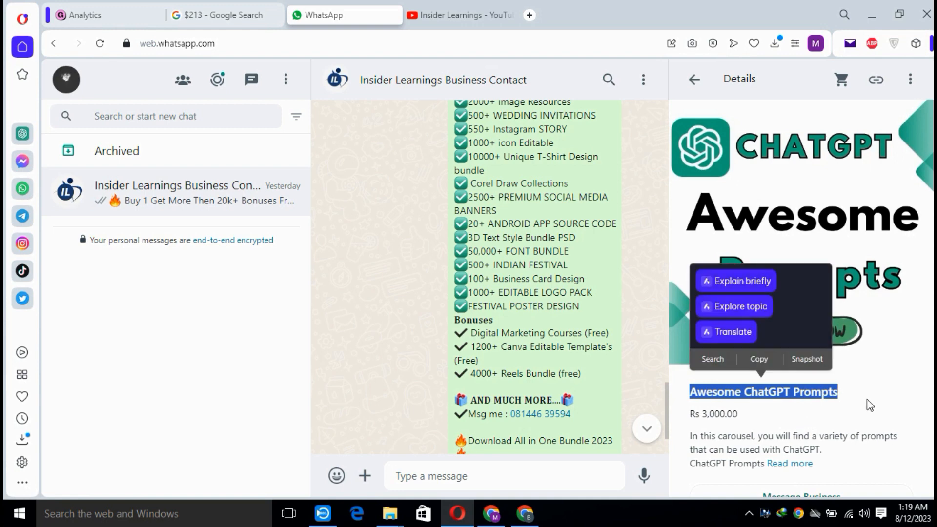
pyautogui.scroll(-2, 832, 415)
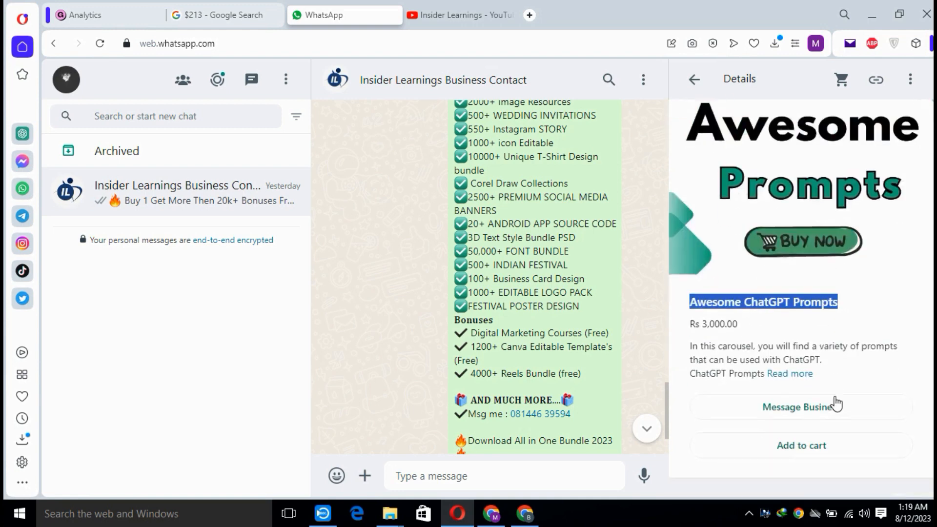
# Add one Awesome ChatGPT Prompts product to the cart and send the cart to the business.
pyautogui.click(824, 452)
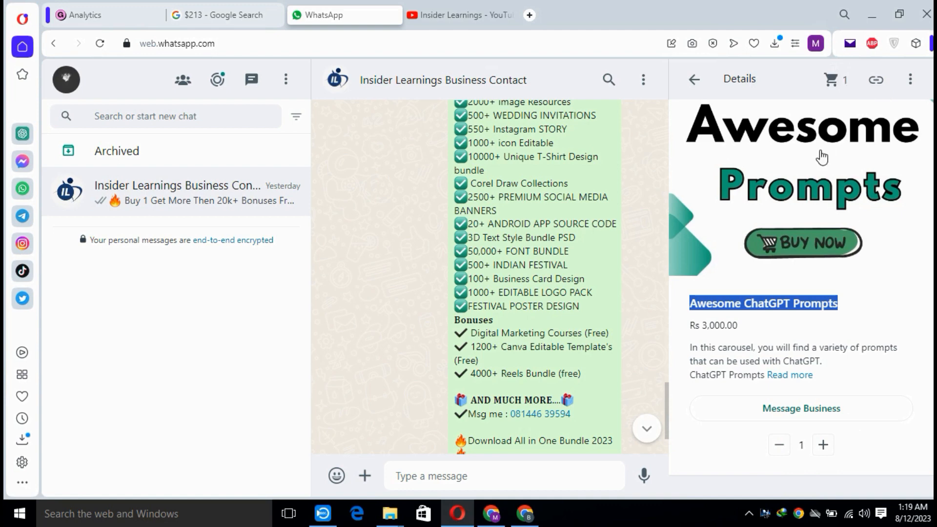
pyautogui.click(832, 81)
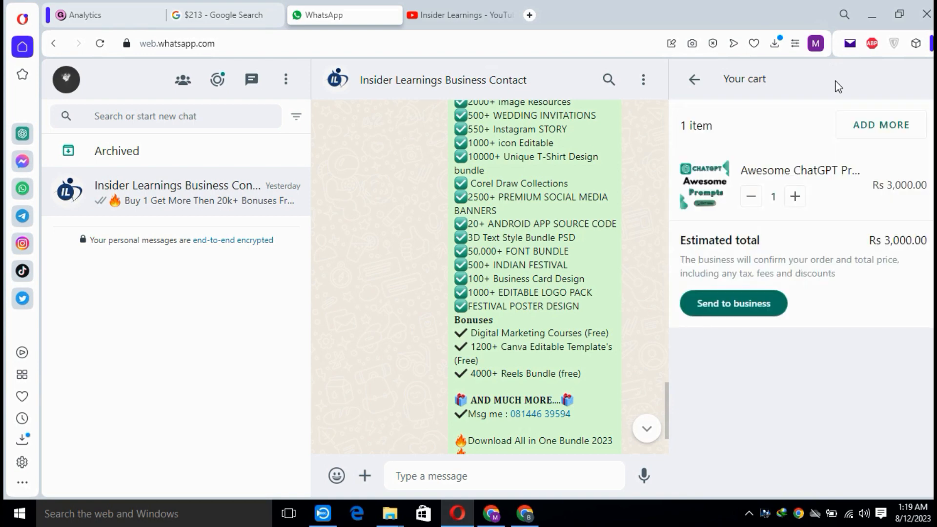
pyautogui.click(747, 315)
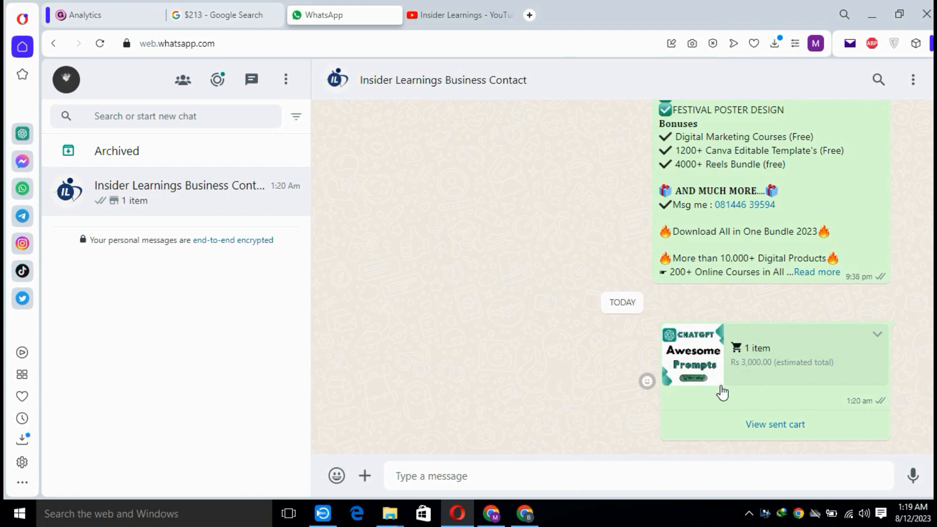
# Switch to Google Chrome and search Google for the e-commerce company Gumroad.
pyautogui.click(529, 518)
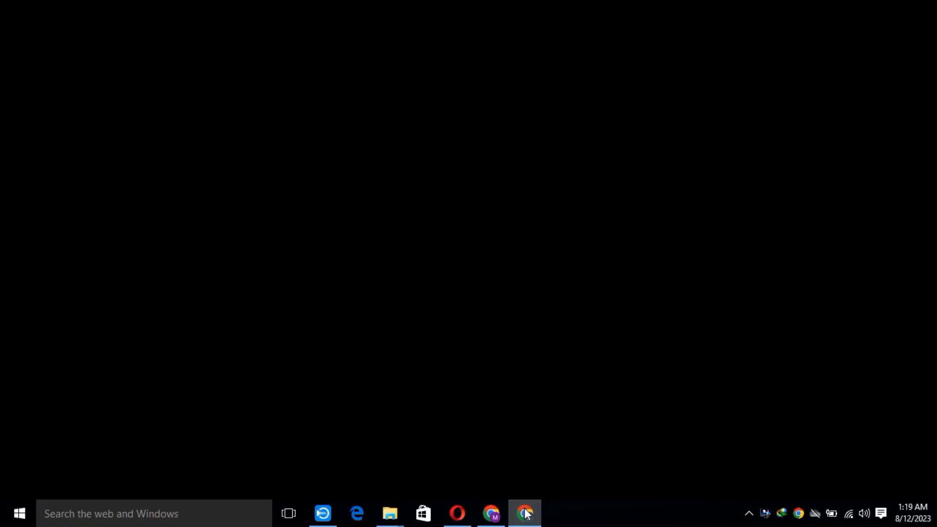
pyautogui.click(423, 43)
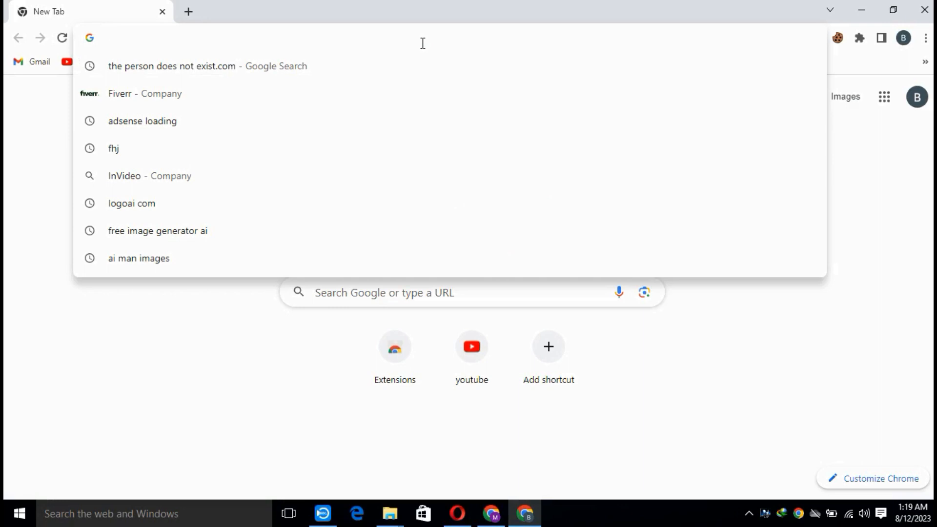
pyautogui.write('gumro')
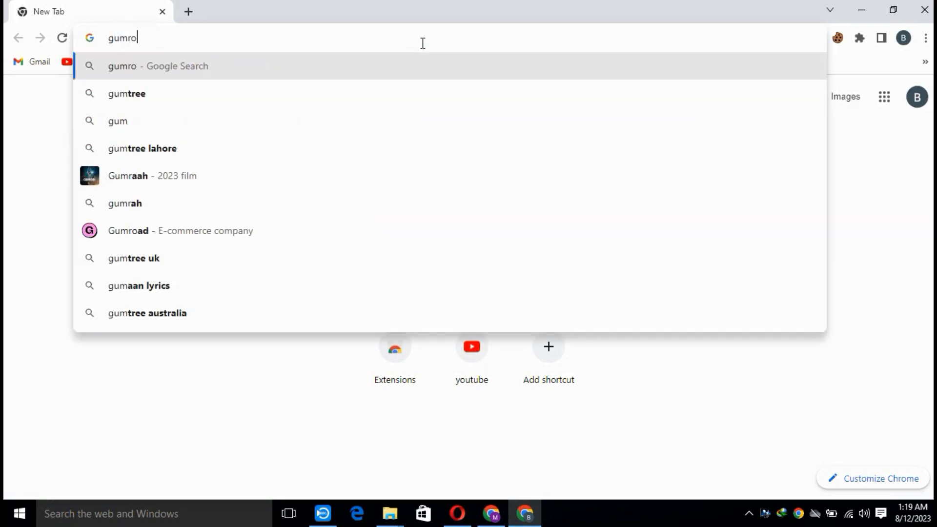
pyautogui.write('ad')
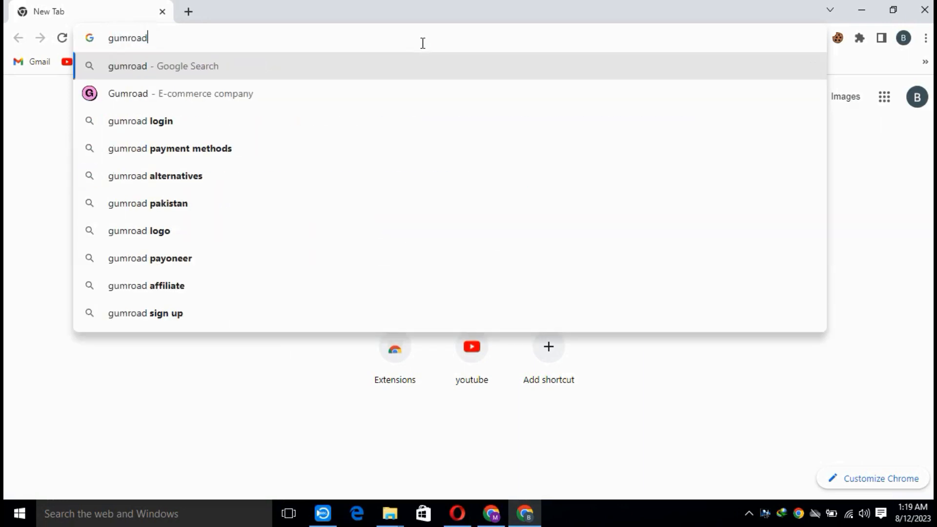
pyautogui.click(295, 94)
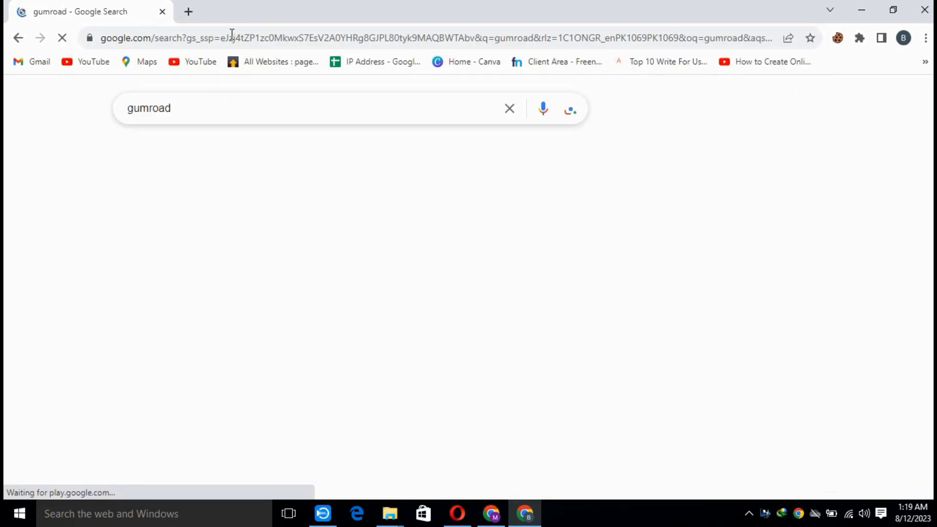
# Open Gmail in a new tab and return to the Gumroad search results.
pyautogui.click(188, 11)
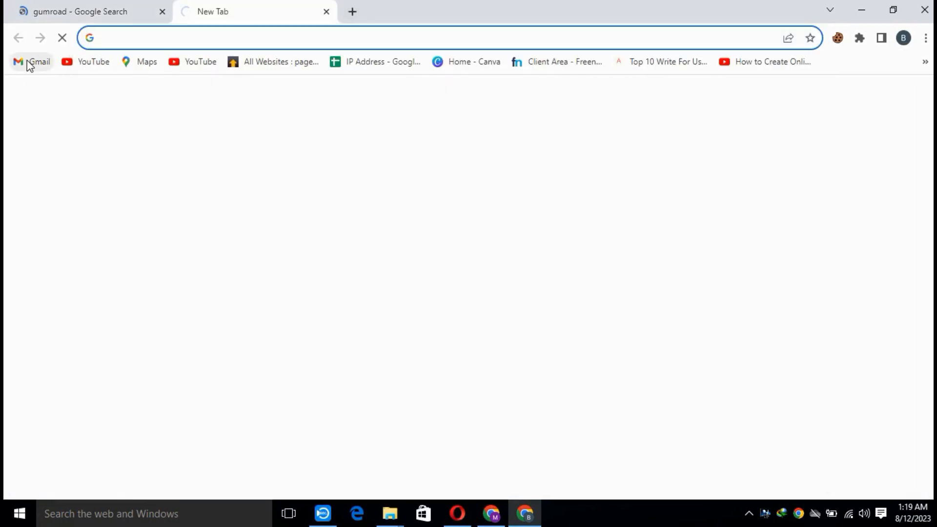
pyautogui.click(28, 62)
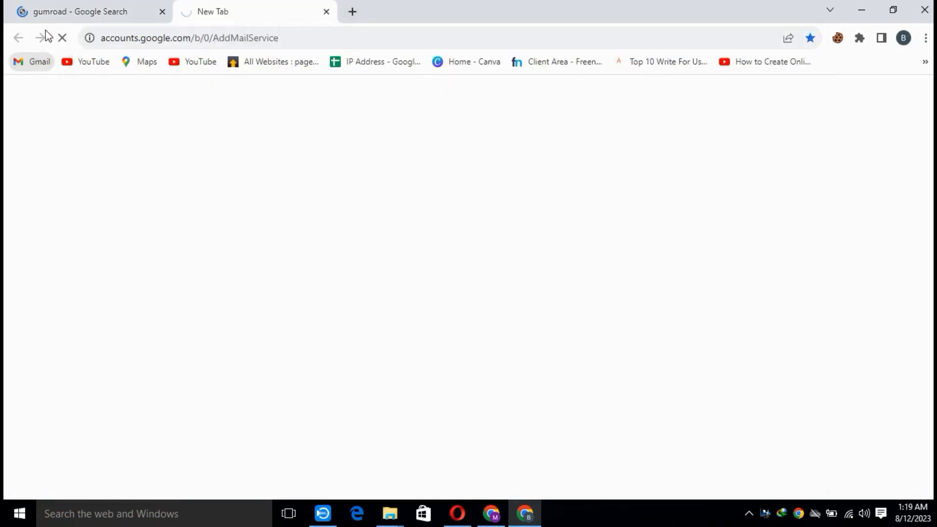
pyautogui.click(67, 11)
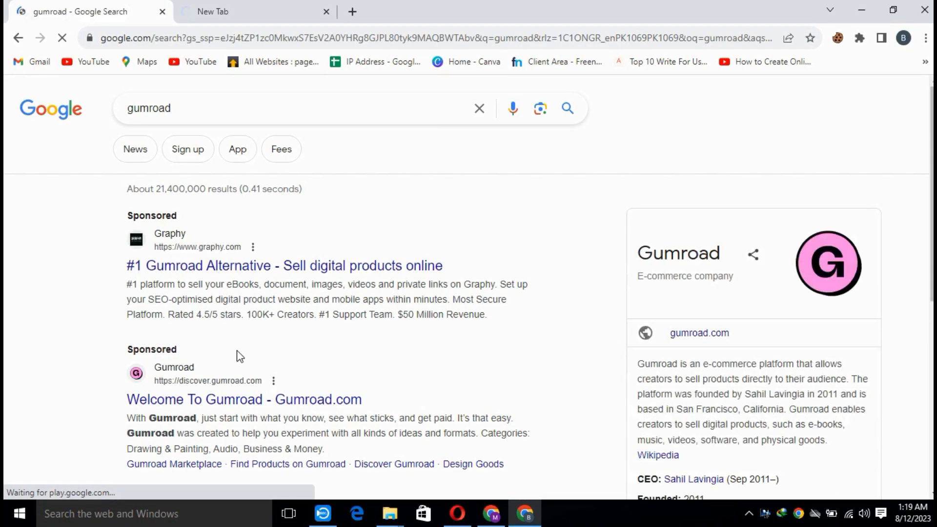
# Highlight Gumroad's founding year, open gumroad.com from the non-sponsored result, and go to the Start Selling sign-up page.
pyautogui.scroll(-4, 237, 356)
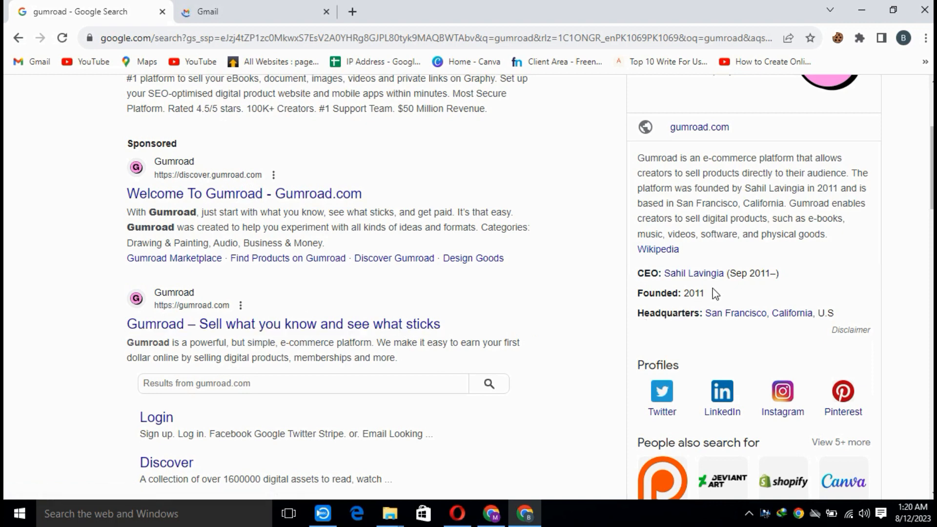
pyautogui.moveTo(712, 293); pyautogui.dragTo(684, 294)
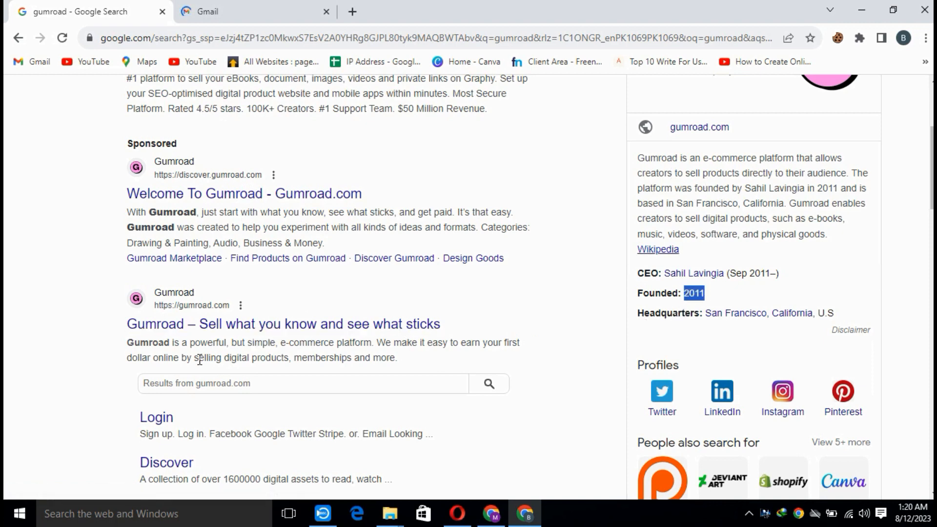
pyautogui.click(209, 331)
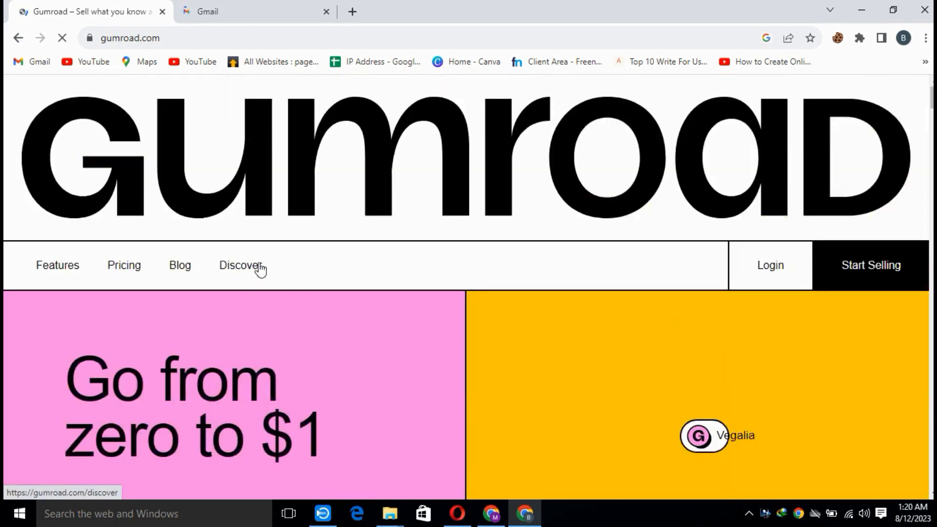
pyautogui.scroll(-15, 390, 295)
pyautogui.scroll(15, 456, 289)
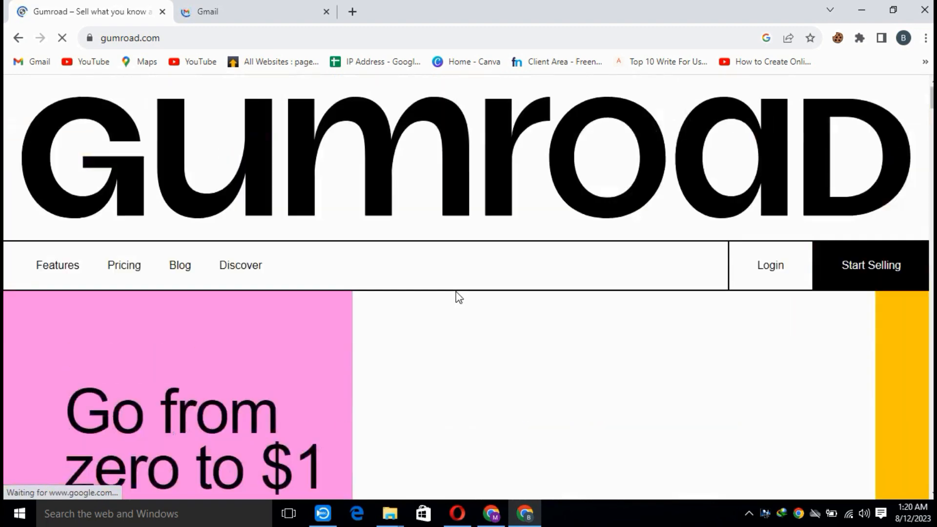
pyautogui.click(874, 271)
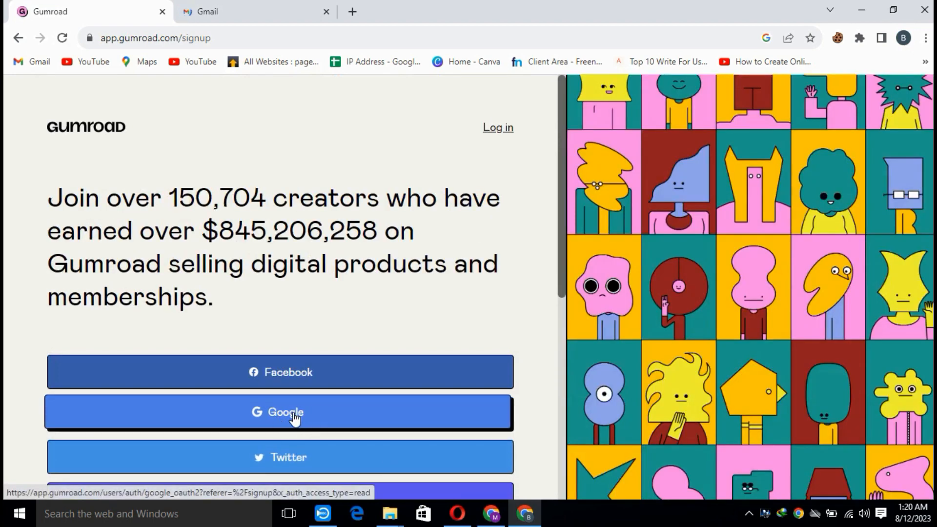
# Continue with Google using the listed account, and open Gumroad's authentication email in Gmail.
pyautogui.click(294, 418)
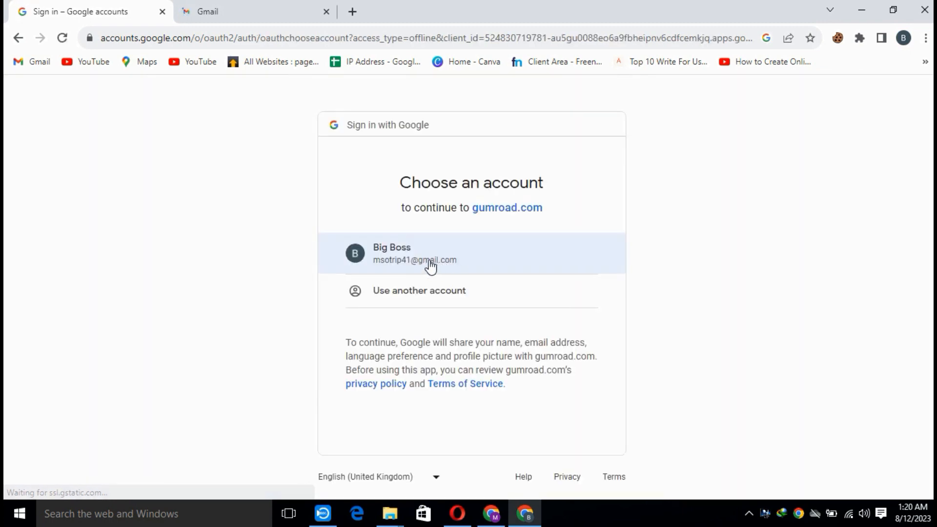
pyautogui.click(428, 266)
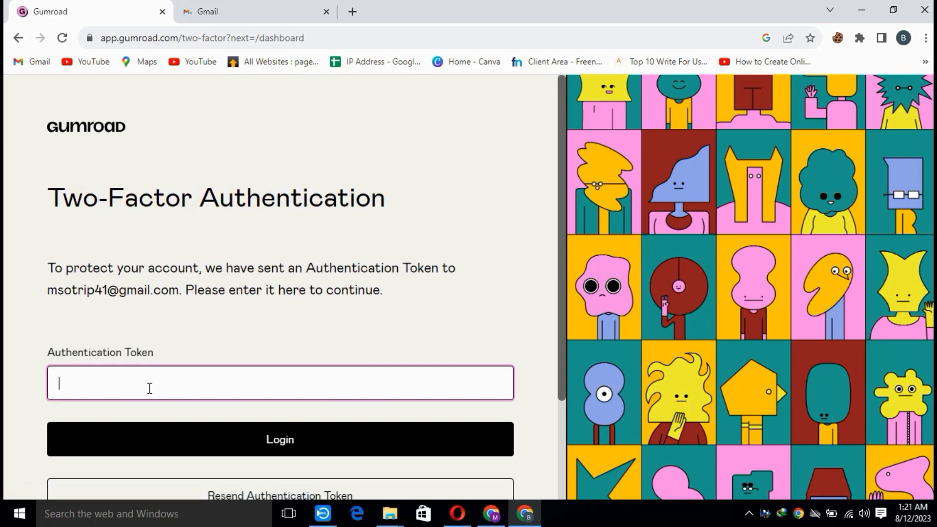
pyautogui.click(255, 9)
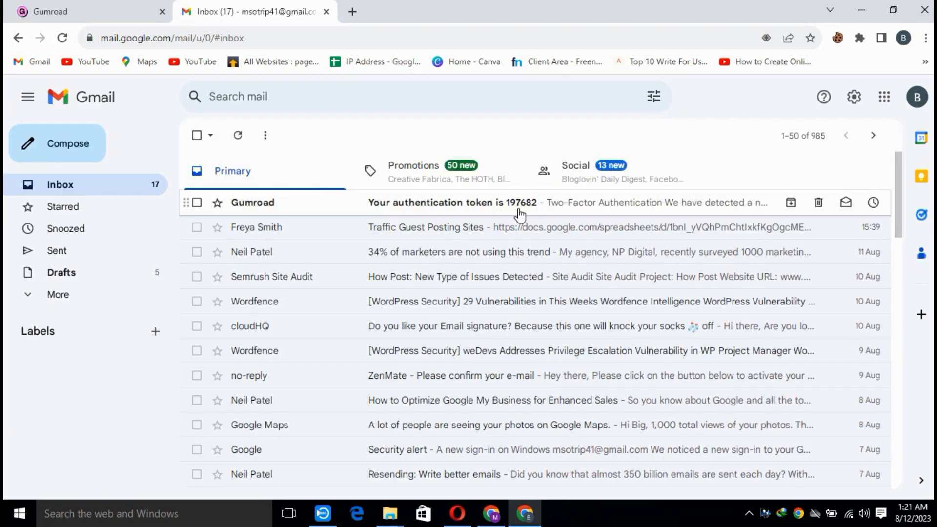
pyautogui.click(524, 209)
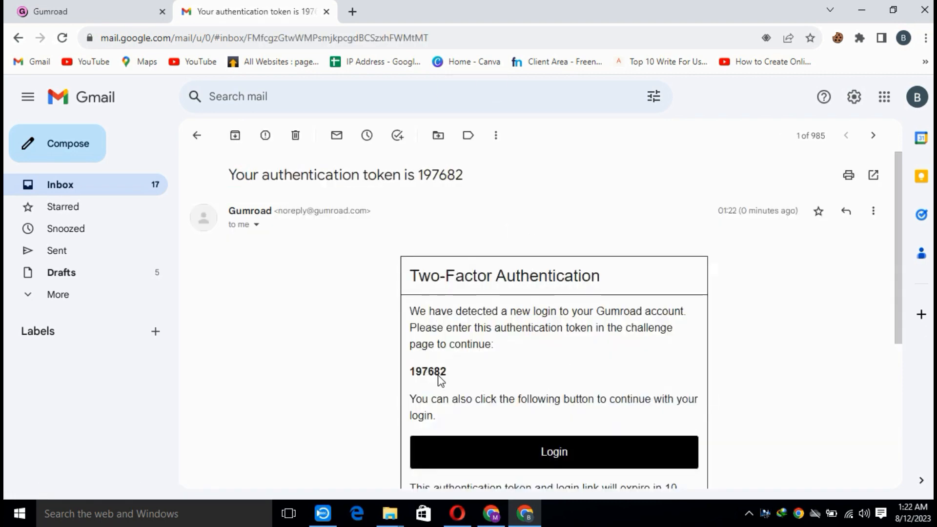
# Copy the authentication token from the email into Gumroad's two-factor form and log in.
pyautogui.doubleClick(435, 370)
pyautogui.rightClick(436, 370)
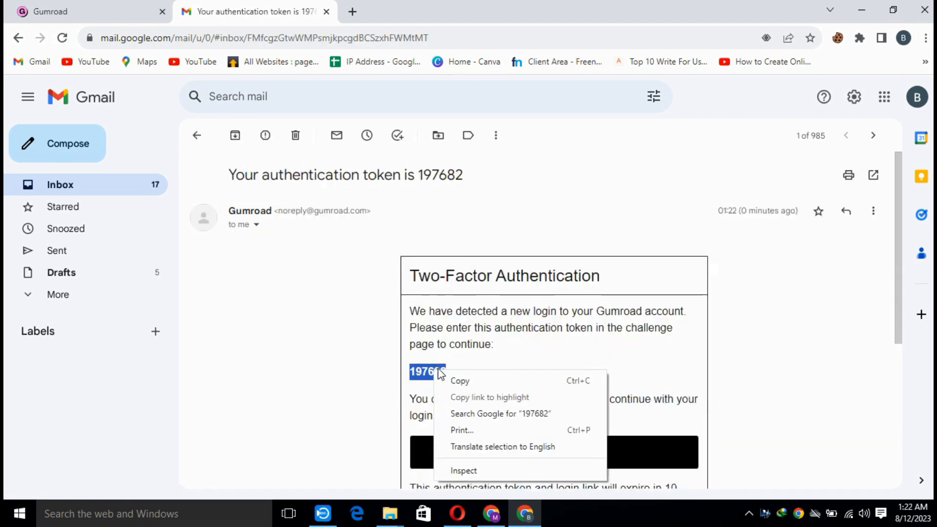
pyautogui.click(461, 388)
pyautogui.click(102, 8)
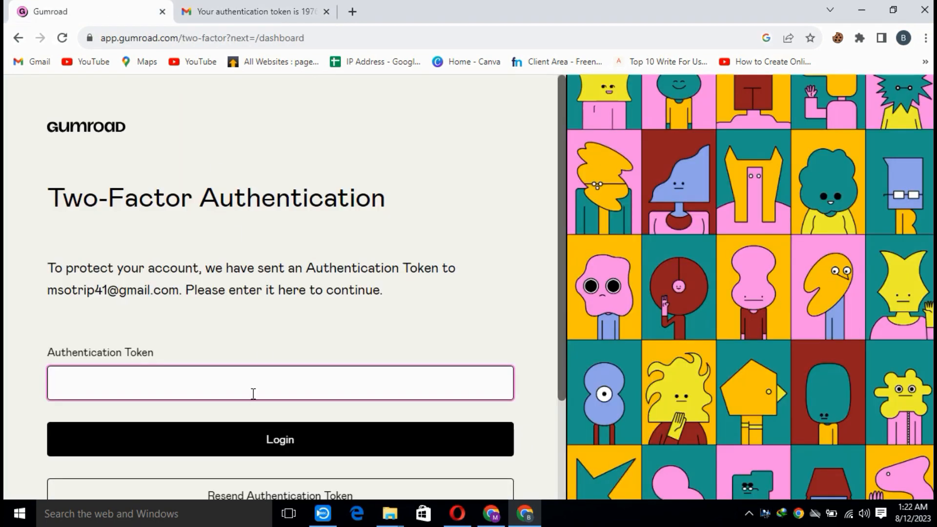
pyautogui.hotkey('ctrl', 'v')
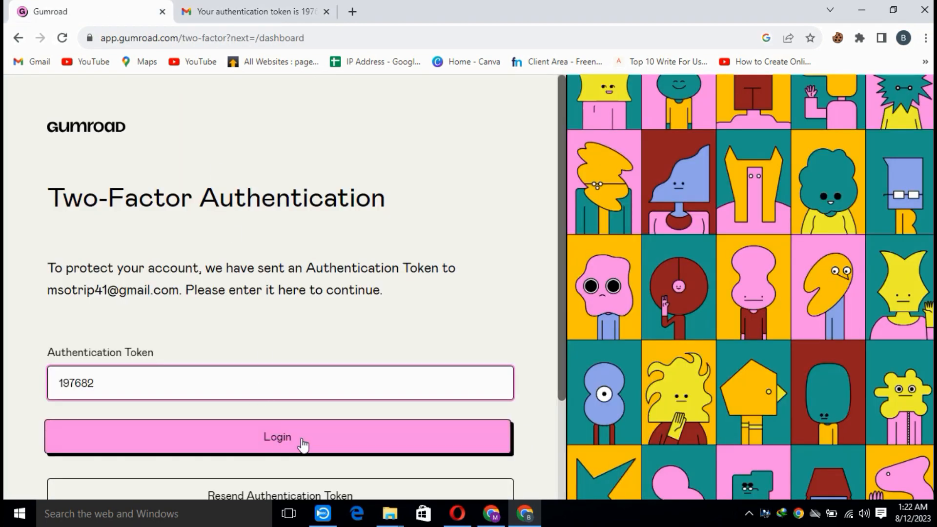
pyautogui.click(302, 443)
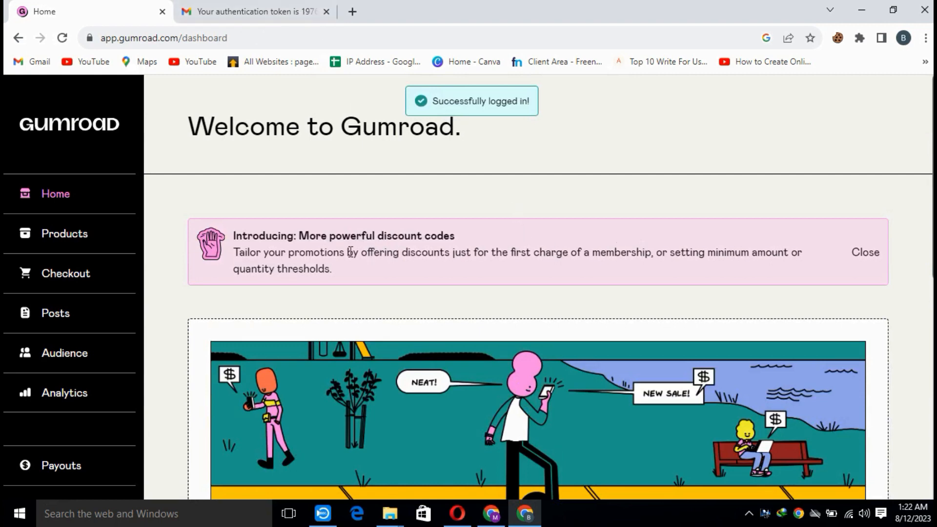
# Go to the Gumroad products page and start a new product.
pyautogui.scroll(-5, 144, 288)
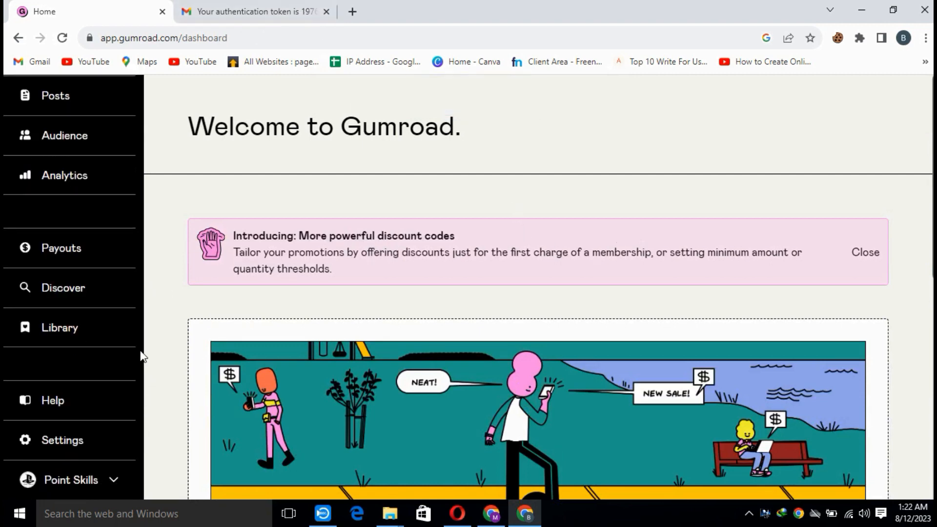
pyautogui.scroll(5, 140, 354)
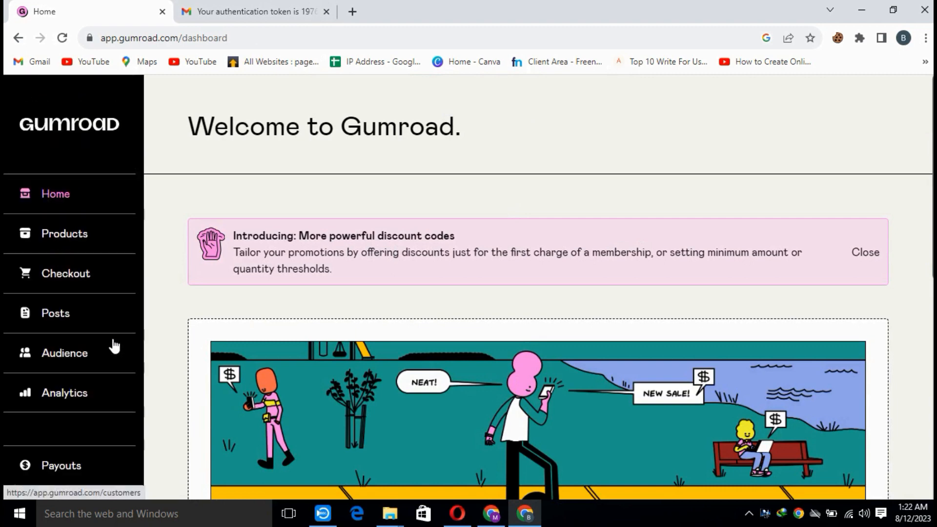
pyautogui.click(71, 240)
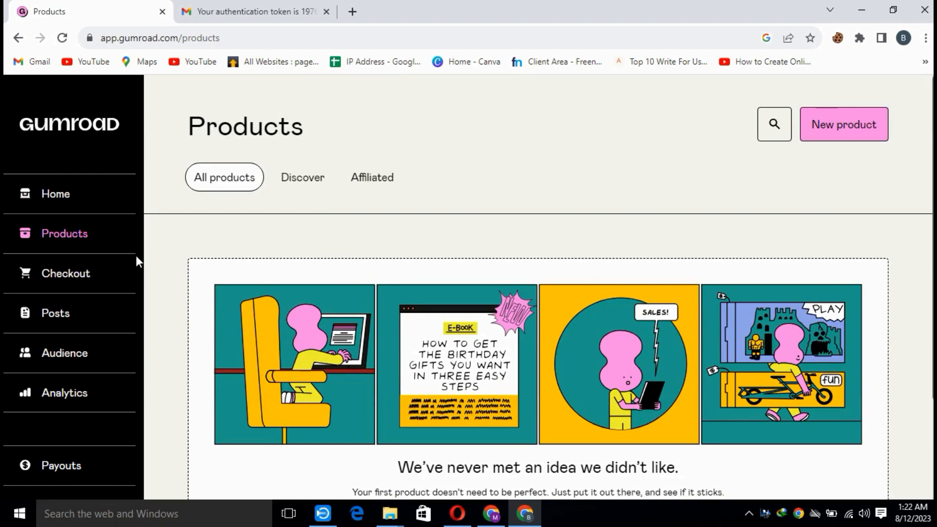
pyautogui.click(853, 129)
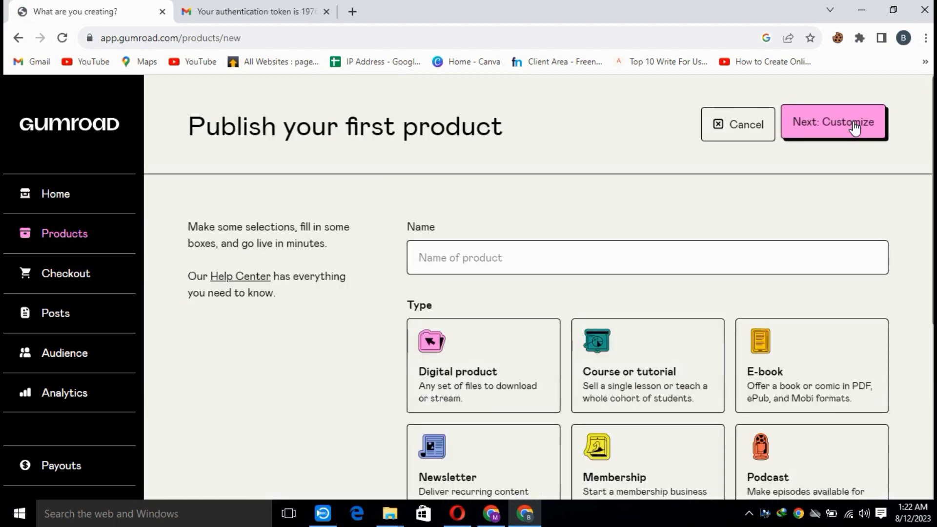
# Name the new product "Chat GPT Promots".
pyautogui.click(502, 245)
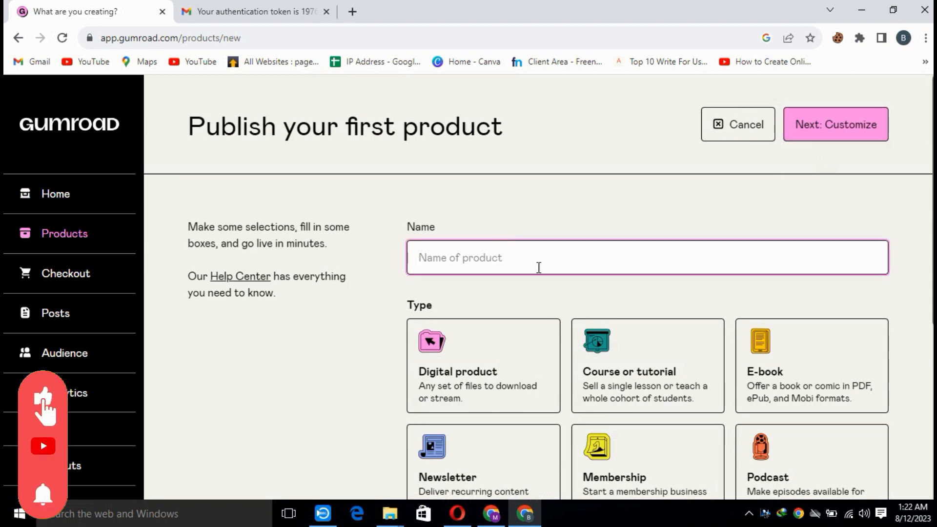
pyautogui.click(470, 521)
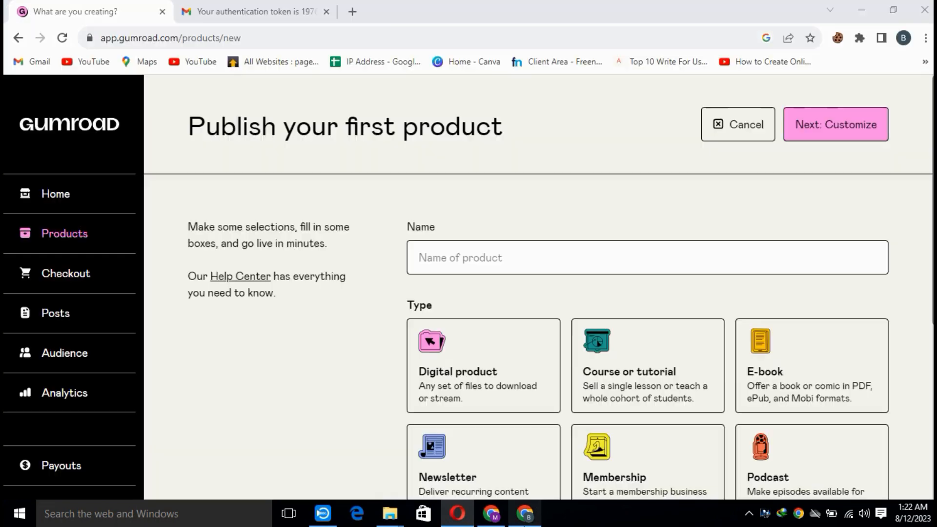
pyautogui.click(525, 514)
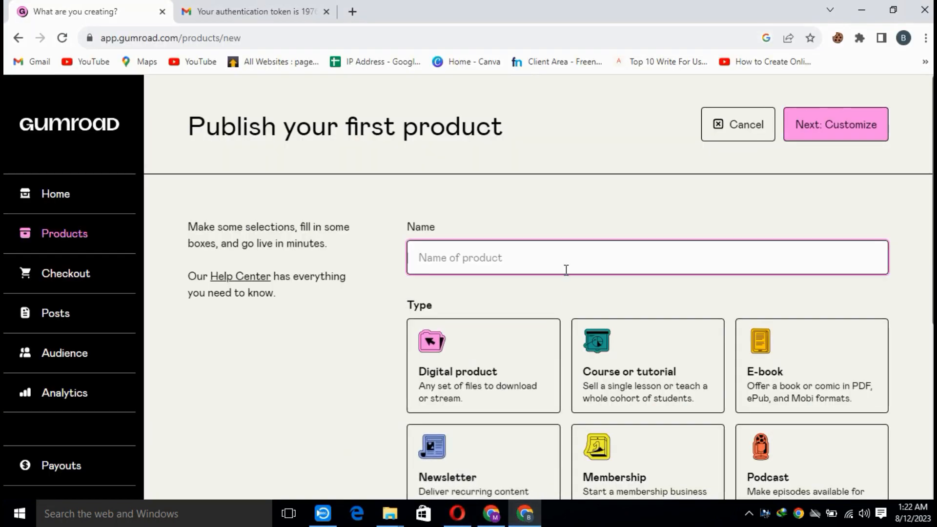
pyautogui.write('Chat')
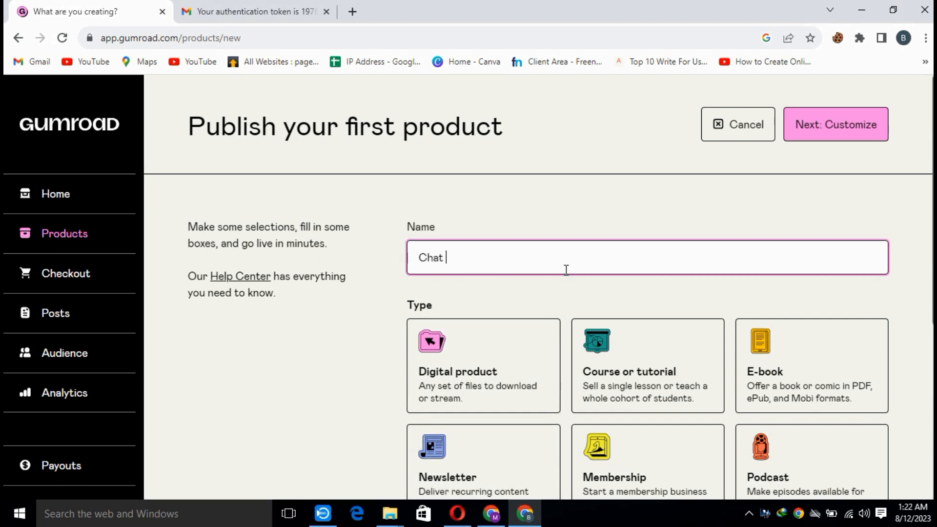
pyautogui.write(' GPT Promots')
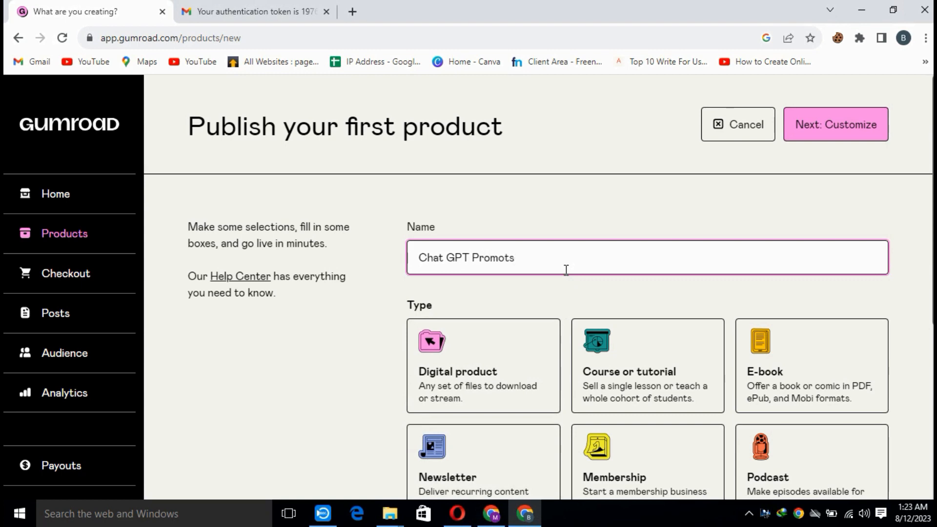
# Choose Digital product as the product type.
pyautogui.scroll(-5, 547, 274)
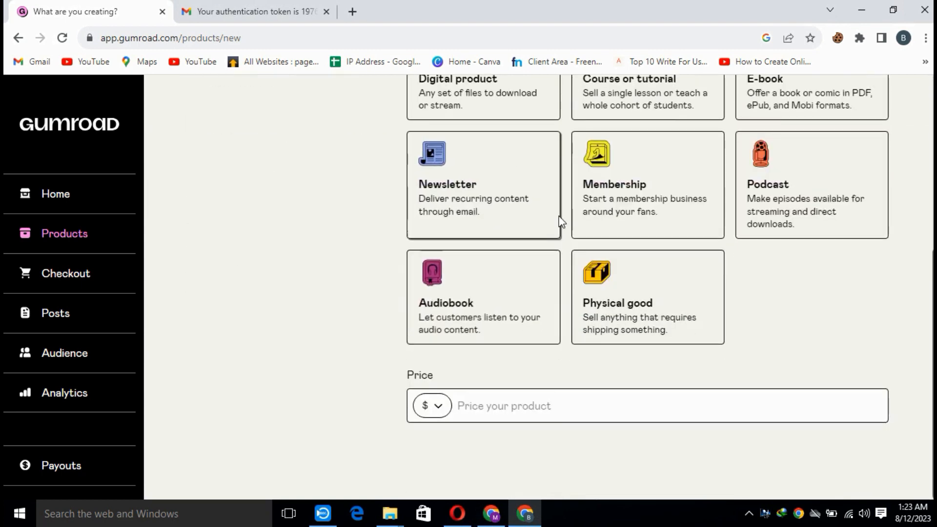
pyautogui.scroll(3, 552, 222)
pyautogui.click(464, 297)
# Set the product price to $10 and continue to customization.
pyautogui.scroll(-4, 532, 312)
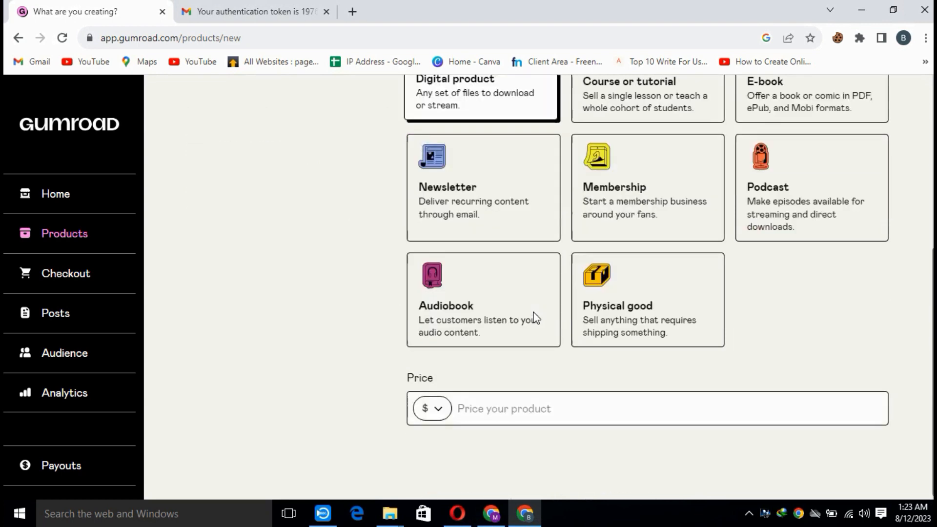
pyautogui.click(514, 410)
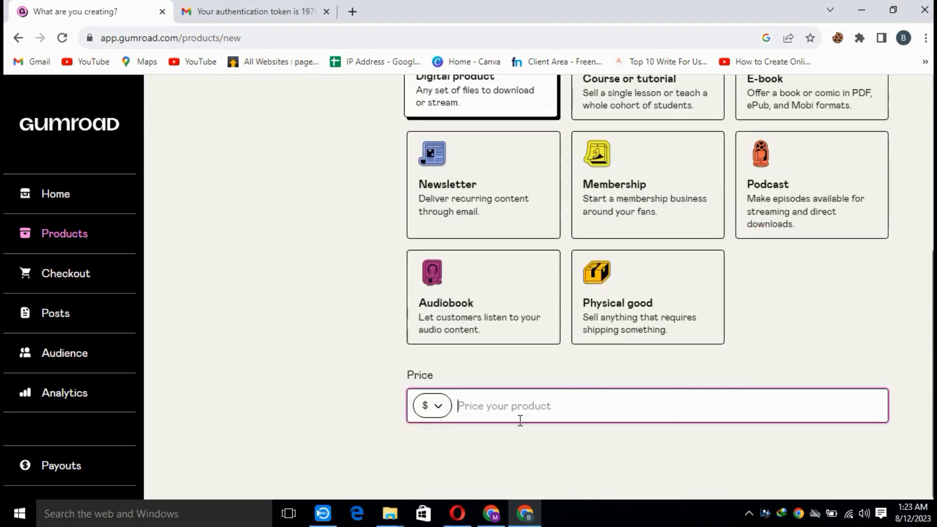
pyautogui.write('10')
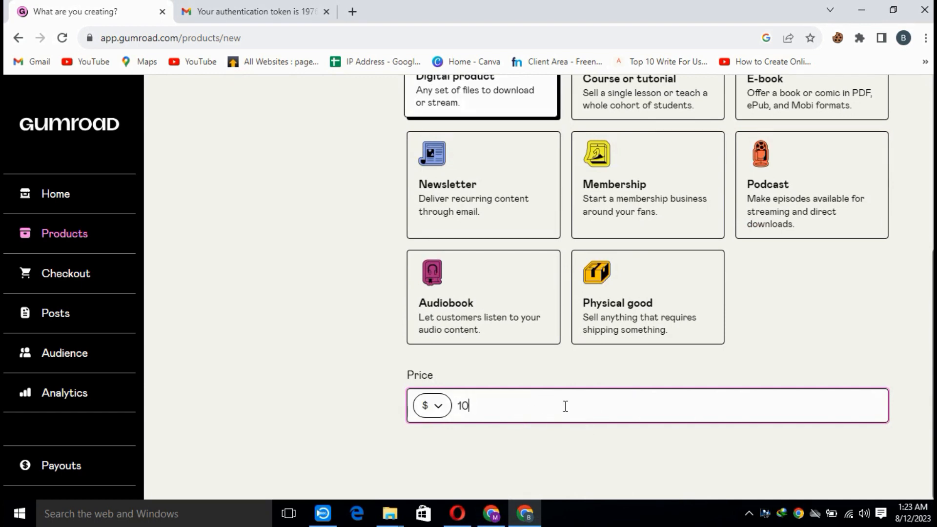
pyautogui.scroll(6, 649, 385)
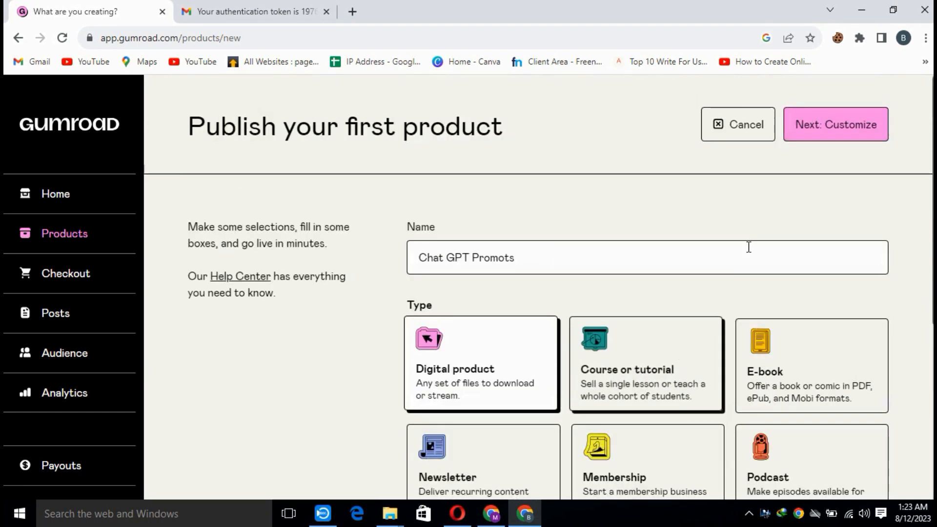
pyautogui.click(849, 130)
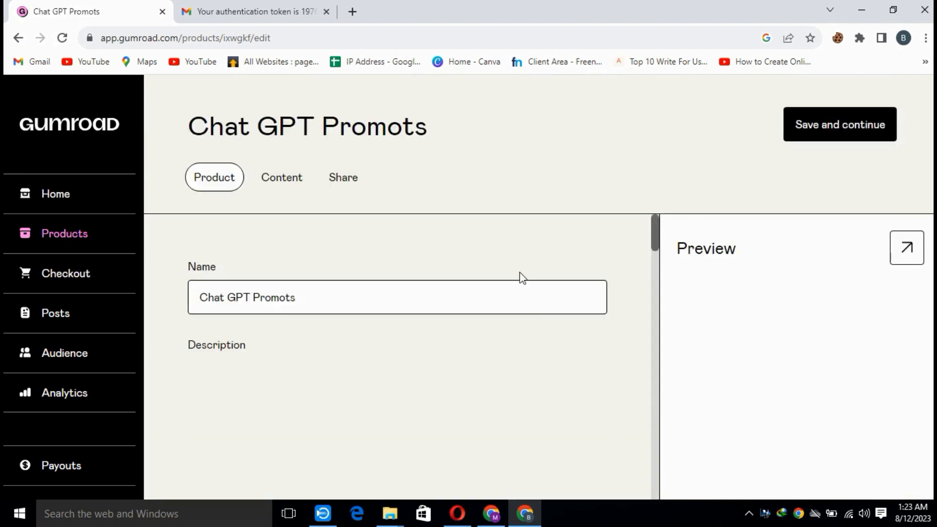
# Copy the introductory paragraph of Gumroad's authentication email as sample text and return to the product's empty description.
pyautogui.scroll(-3, 362, 395)
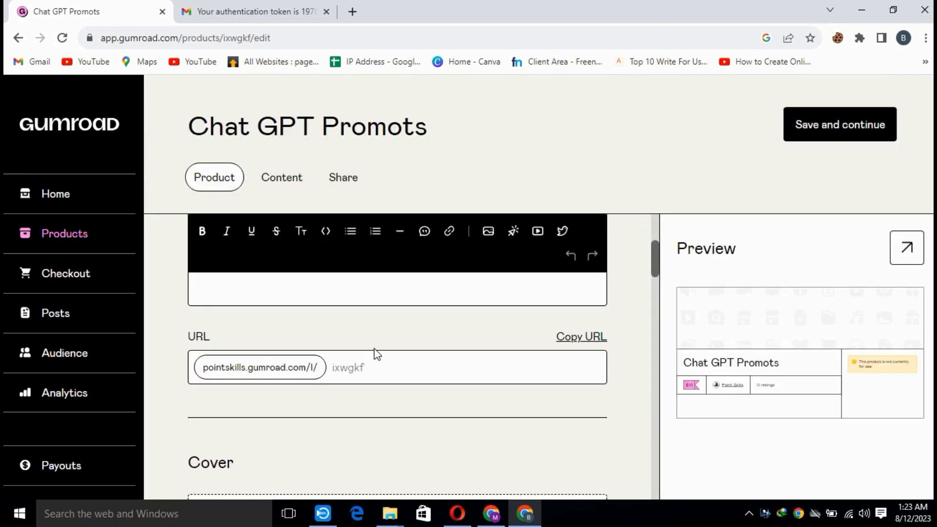
pyautogui.scroll(3, 376, 354)
pyautogui.click(334, 437)
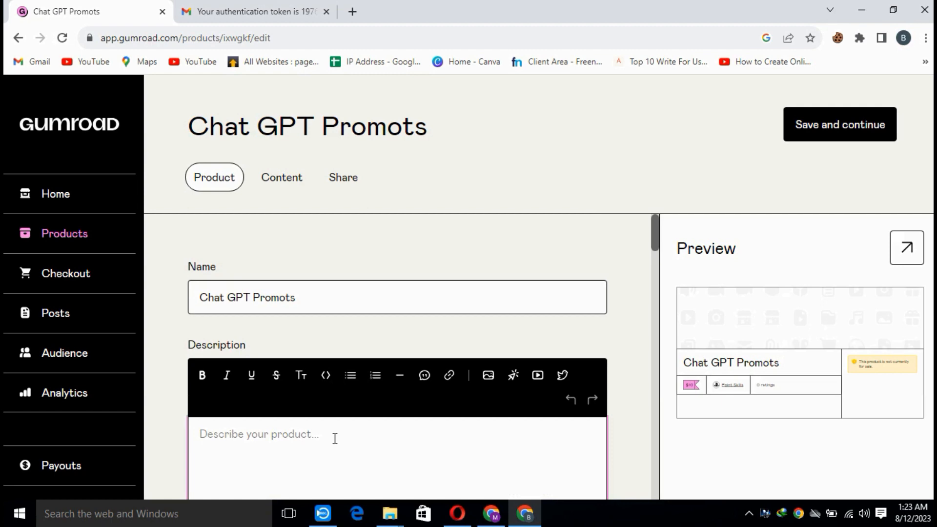
pyautogui.click(242, 7)
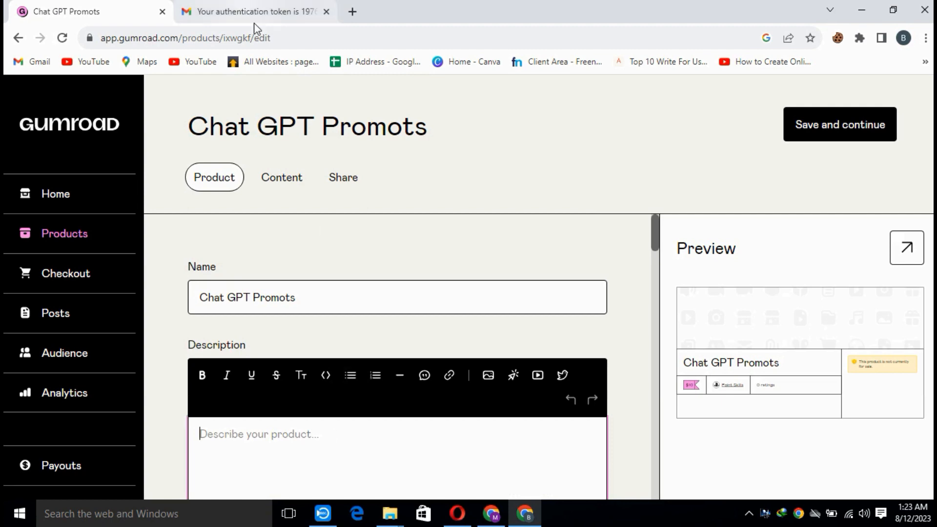
pyautogui.moveTo(410, 316); pyautogui.dragTo(492, 345)
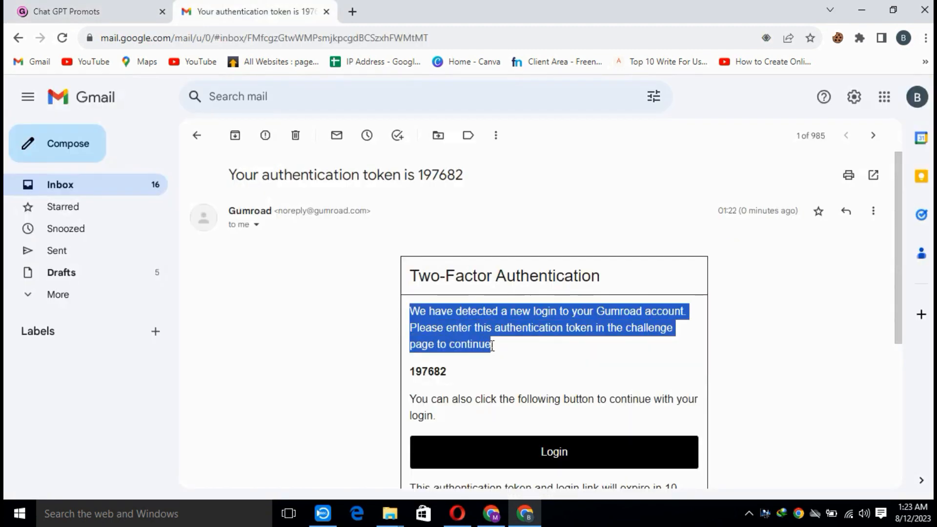
pyautogui.click(58, 12)
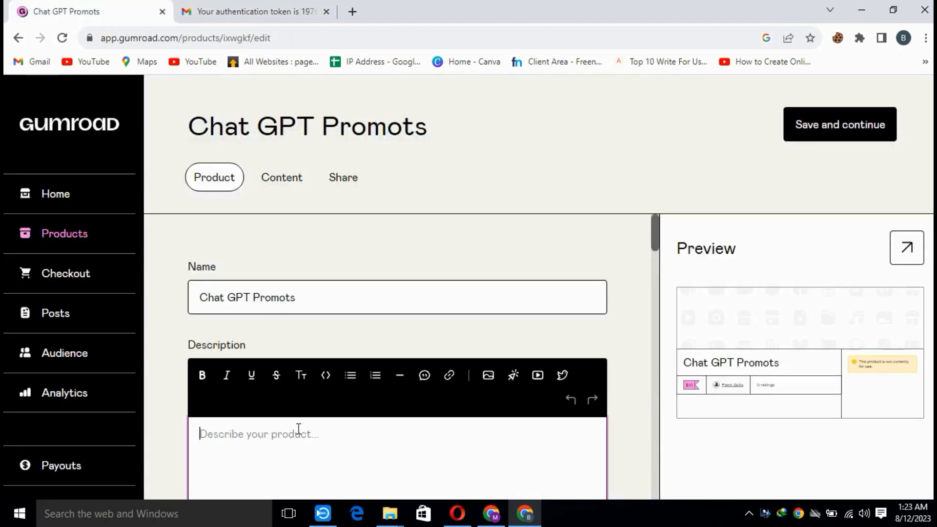
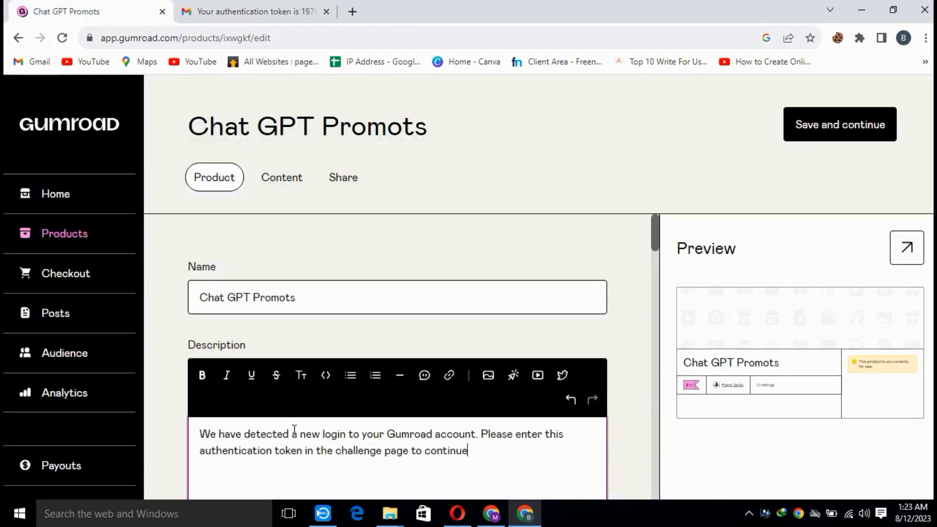
# Format the whole sample paragraph in the product description as bold text in the Large heading style.
pyautogui.click(375, 329)
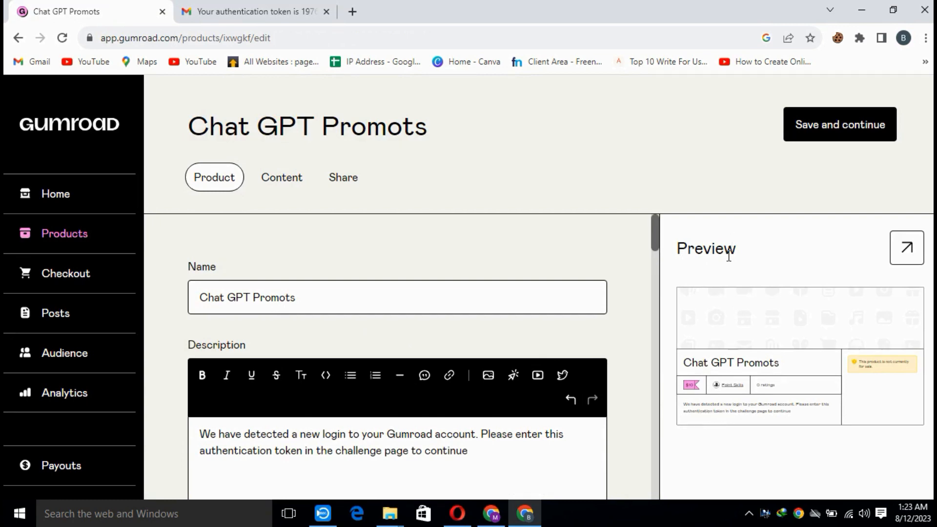
pyautogui.tripleClick(425, 444)
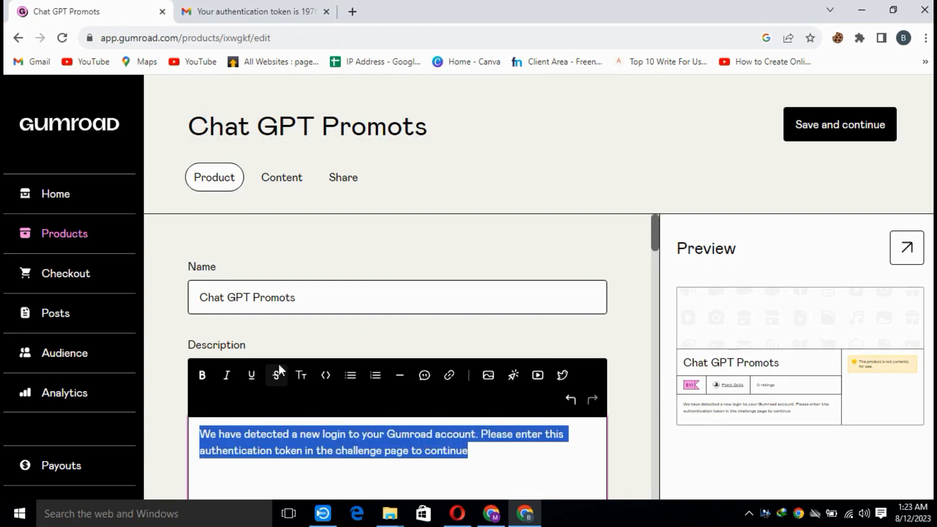
pyautogui.click(201, 381)
pyautogui.click(301, 377)
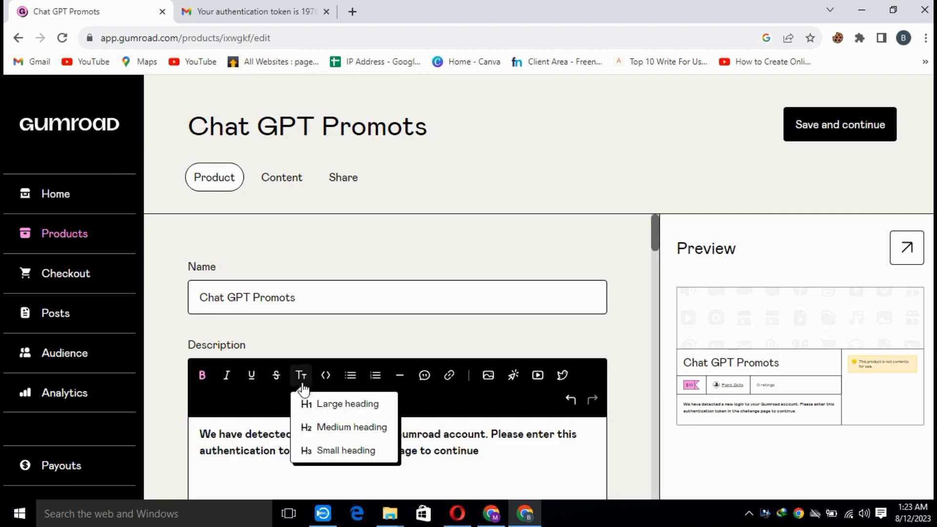
pyautogui.click(332, 404)
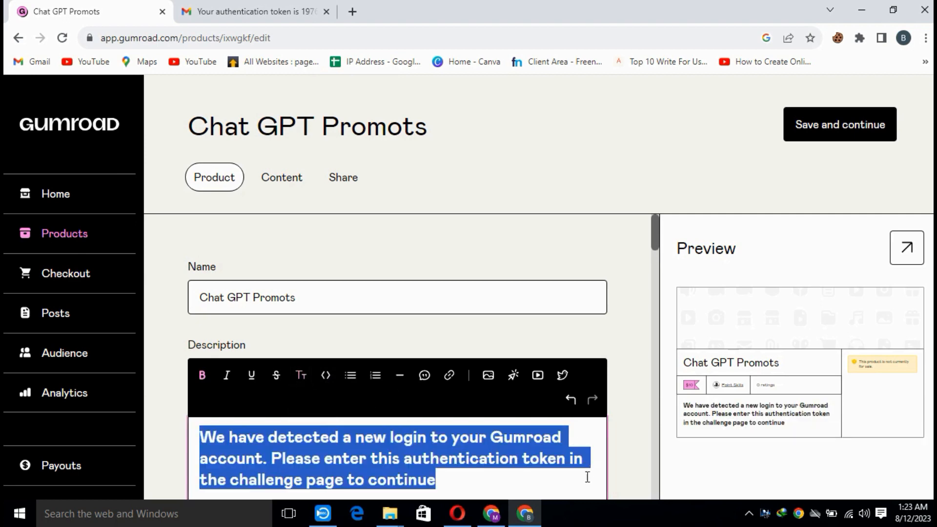
pyautogui.click(525, 514)
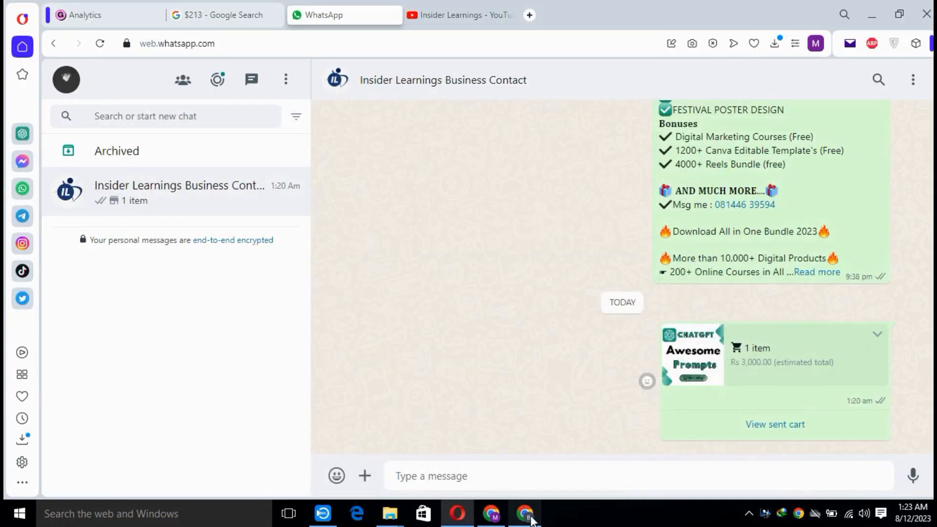
pyautogui.click(525, 513)
# Copy the product title and paste it as the custom ending of the product's URL.
pyautogui.scroll(-3, 498, 324)
pyautogui.scroll(4, 499, 324)
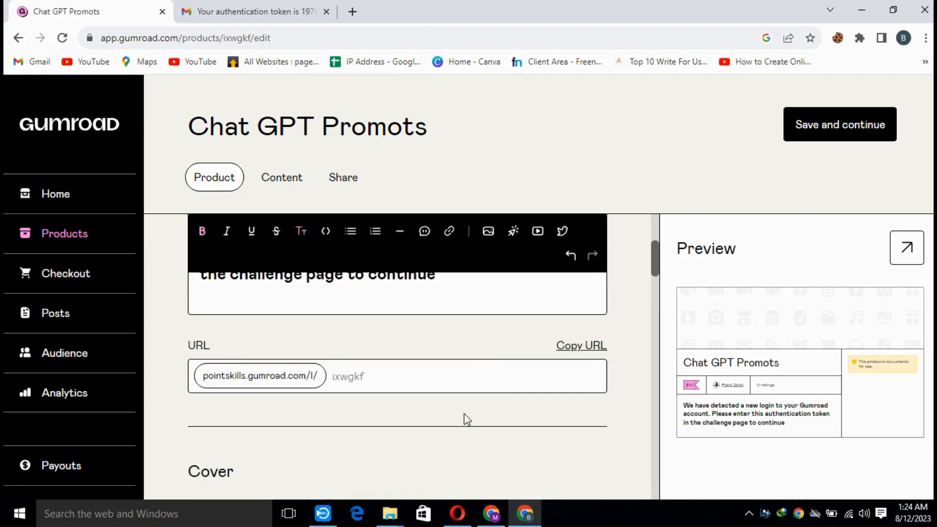
pyautogui.click(408, 380)
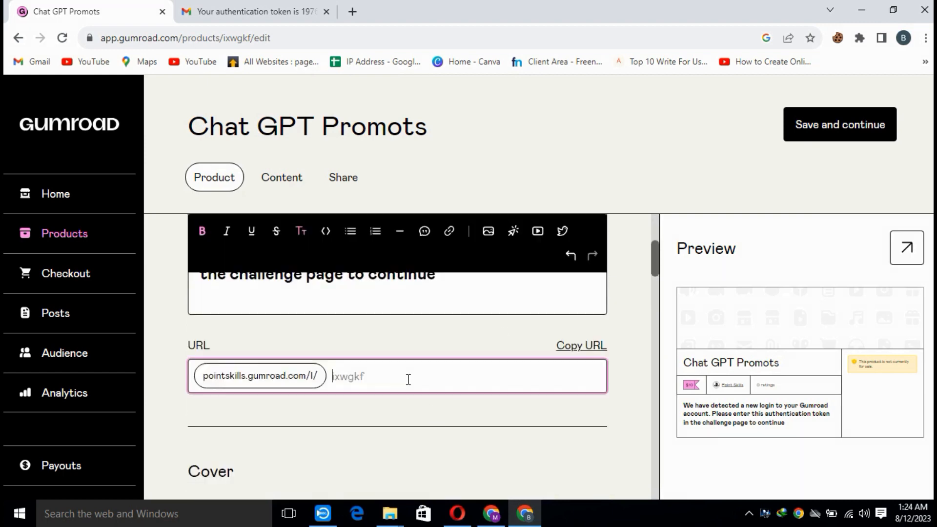
pyautogui.moveTo(200, 128); pyautogui.dragTo(456, 151)
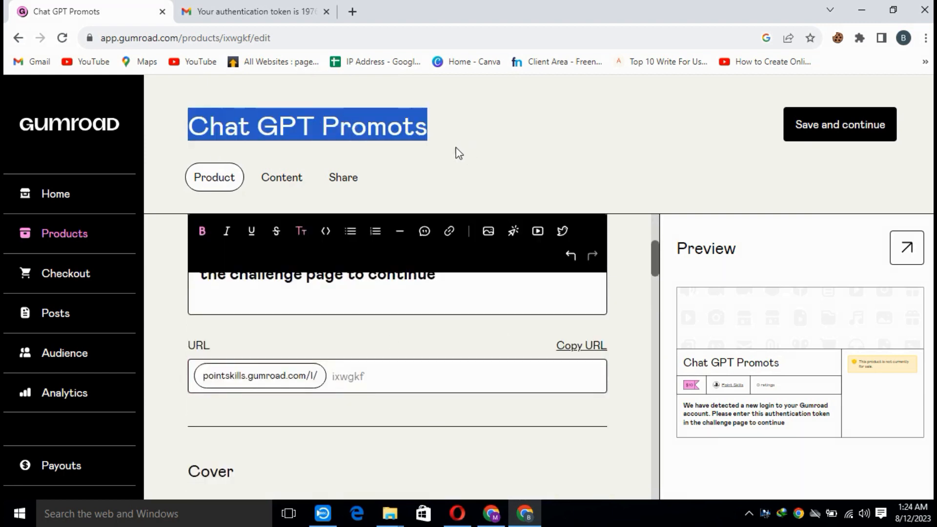
pyautogui.click(374, 378)
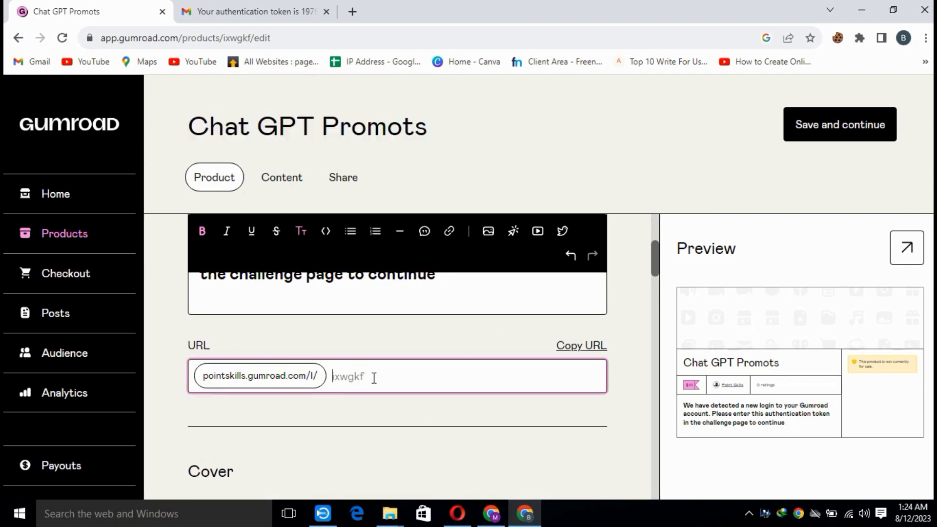
pyautogui.write('ChatGPTPromots')
pyautogui.click(466, 422)
# Upload the CHATGPT image from the computer's Downloads folder as the product cover.
pyautogui.scroll(-4, 434, 399)
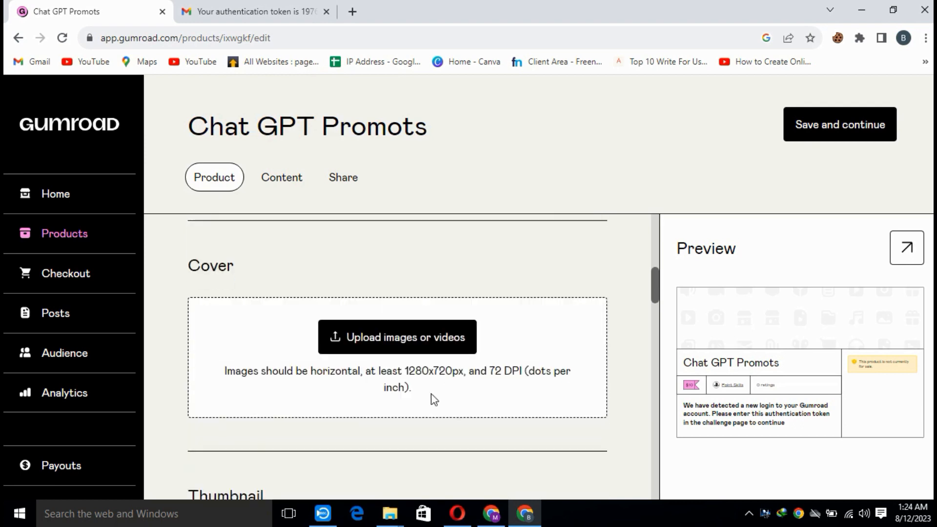
pyautogui.click(420, 342)
pyautogui.click(244, 344)
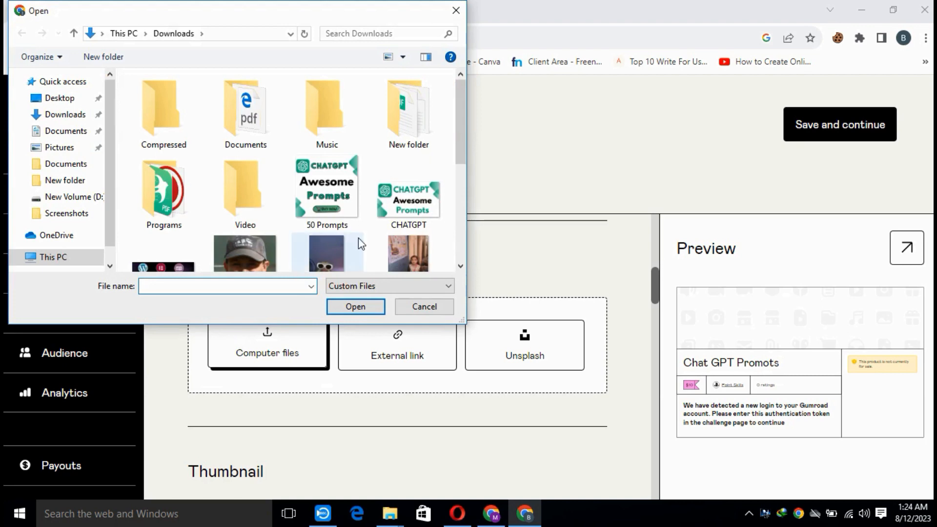
pyautogui.click(409, 200)
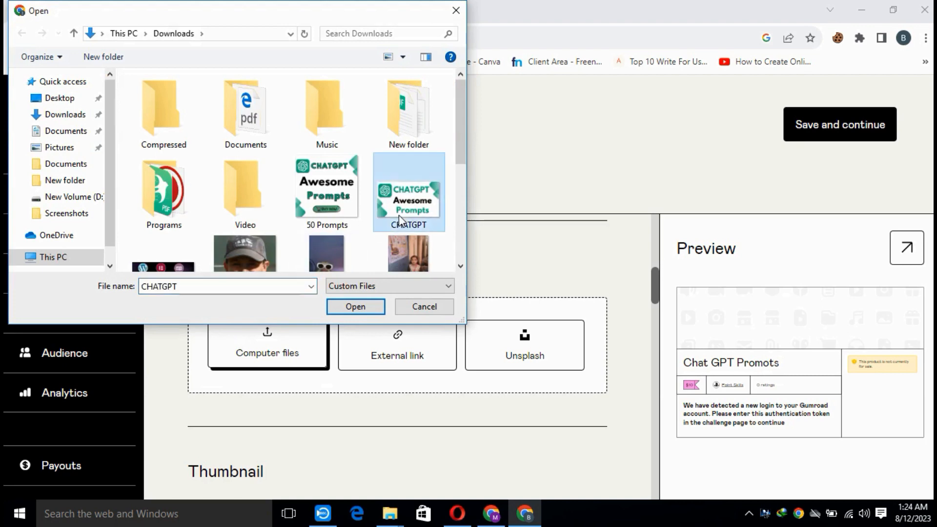
pyautogui.click(363, 319)
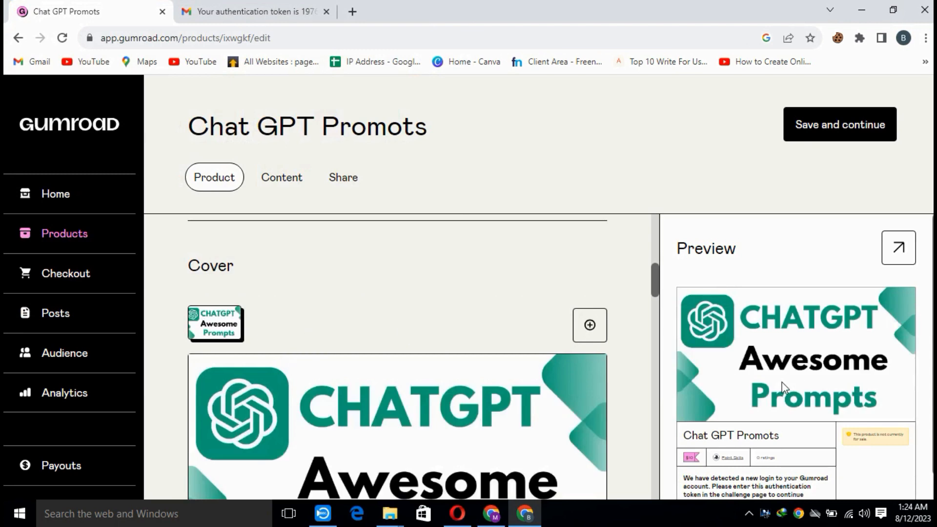
# Upload the 50 Prompts image from the Downloads folder as the product thumbnail.
pyautogui.scroll(-8, 386, 387)
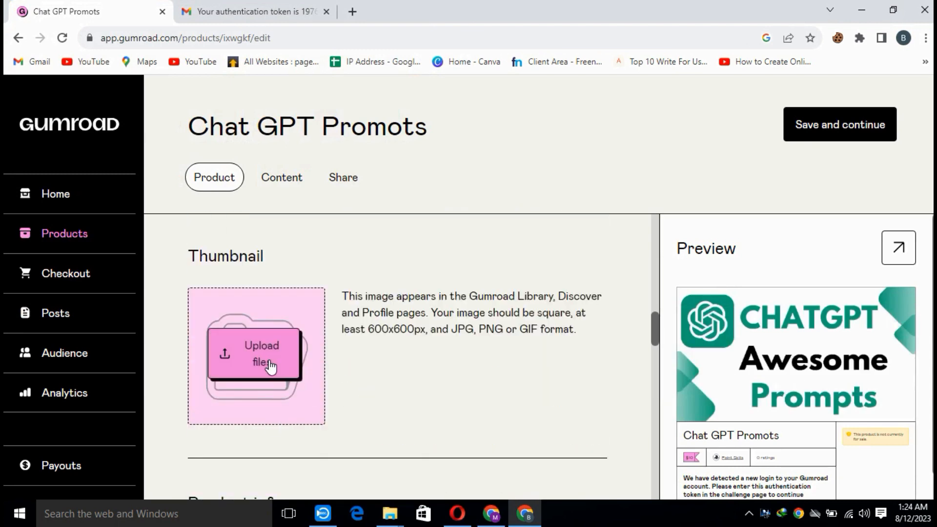
pyautogui.click(270, 366)
pyautogui.click(309, 463)
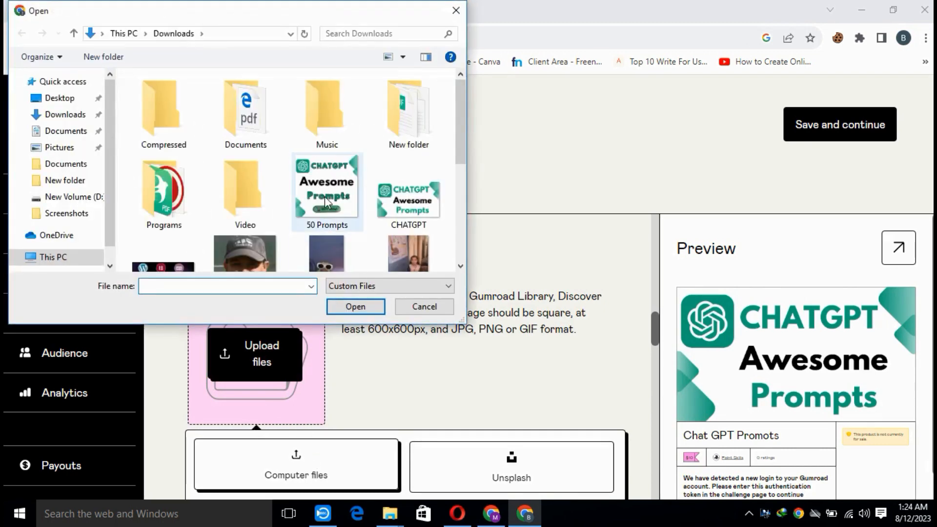
pyautogui.click(324, 196)
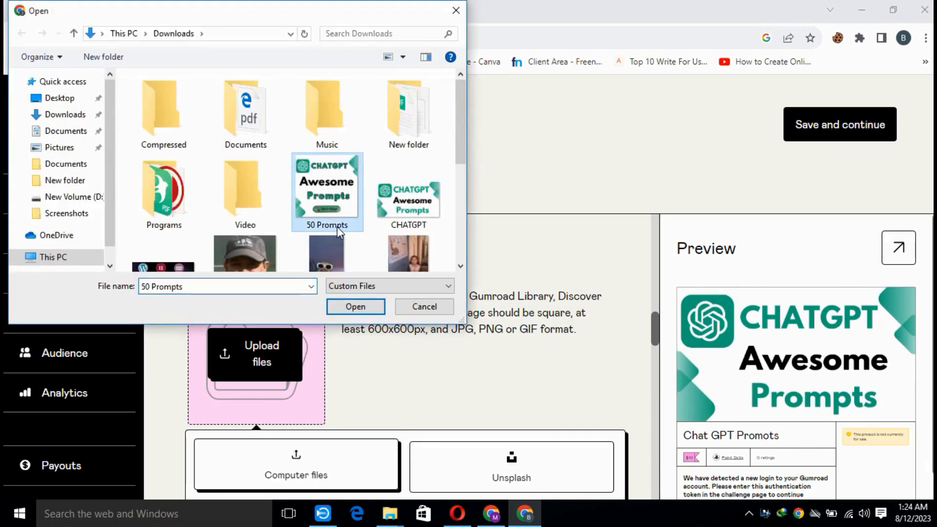
pyautogui.click(356, 300)
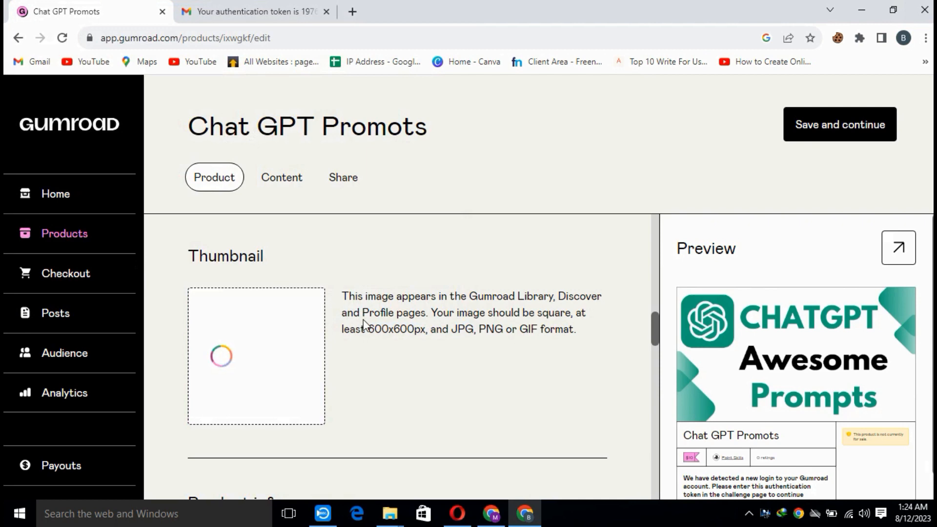
# Set the product's call to action to "Buy this".
pyautogui.scroll(-4, 388, 335)
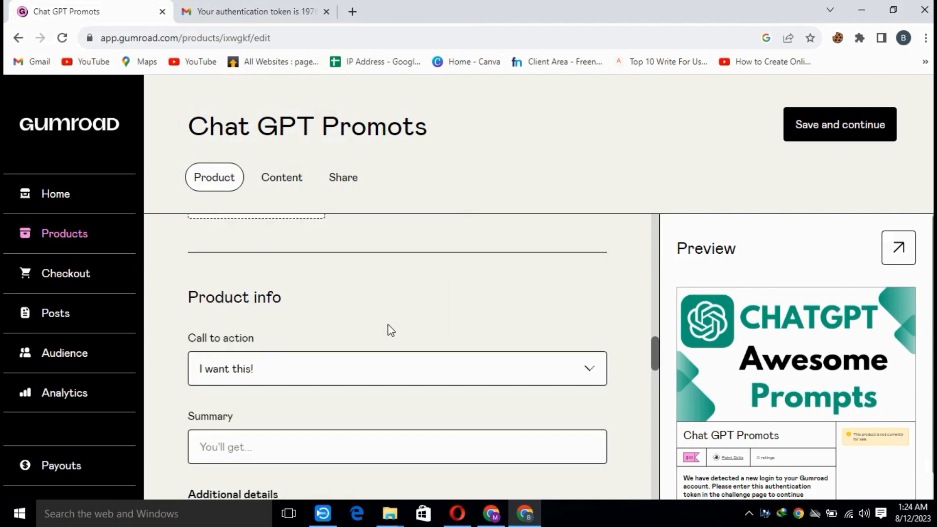
pyautogui.click(334, 374)
pyautogui.press('Escape')
pyautogui.press('Down')
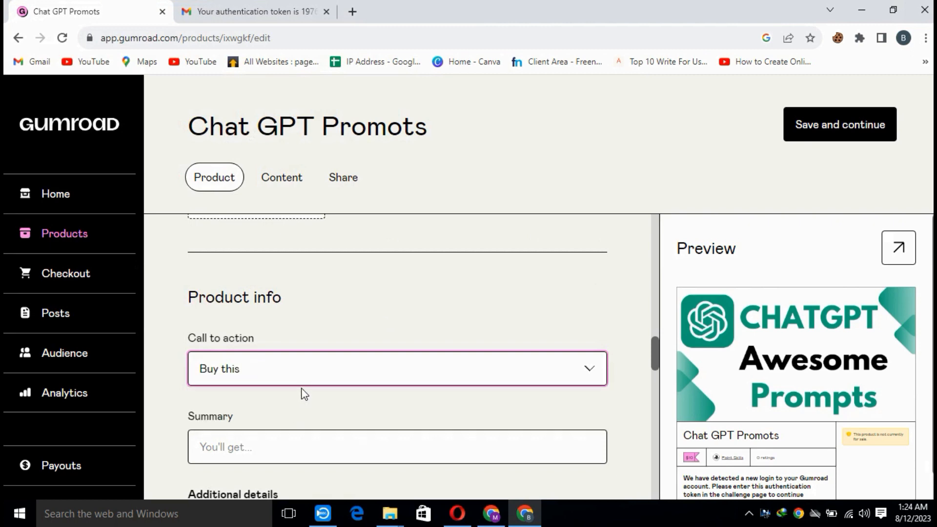
pyautogui.click(301, 374)
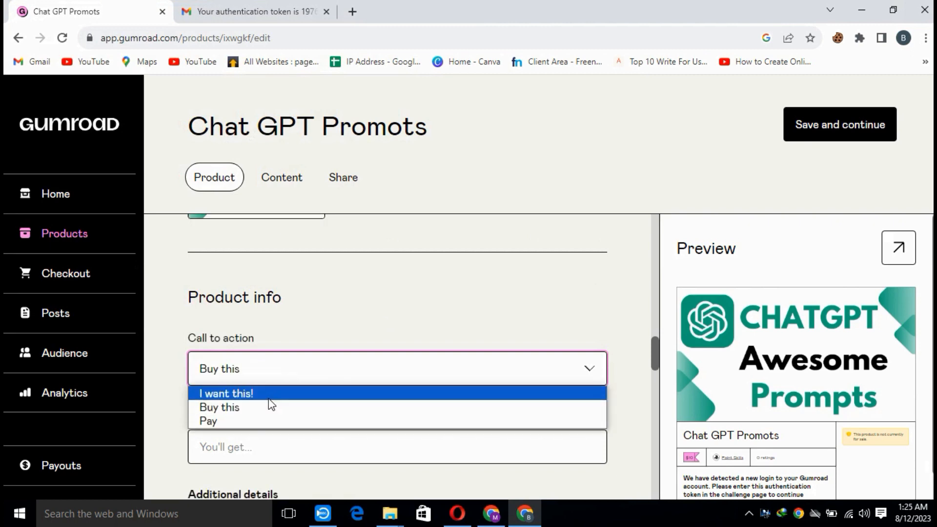
pyautogui.click(268, 408)
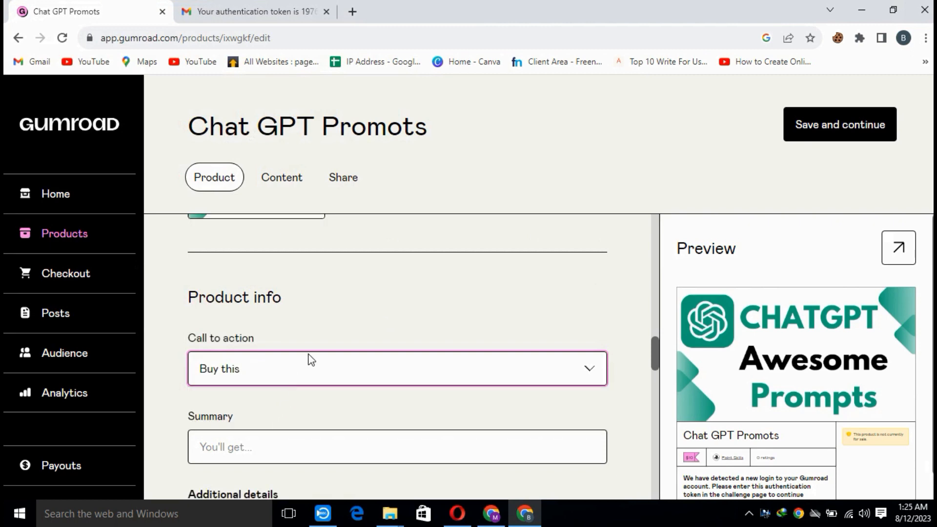
# Allow customers to pay what they want for the product and set the suggested amount to $20.
pyautogui.scroll(3, 310, 358)
pyautogui.scroll(-8, 317, 362)
pyautogui.scroll(-3, 342, 361)
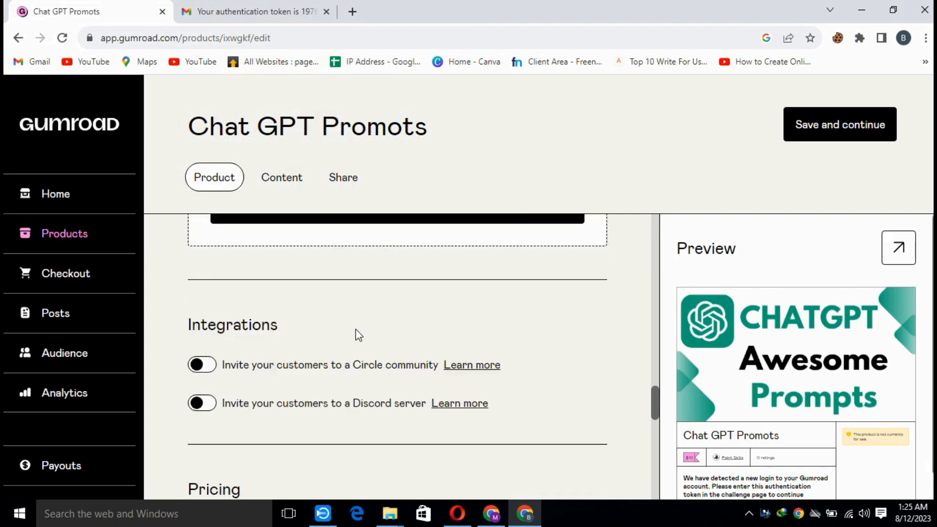
pyautogui.scroll(4, 356, 336)
pyautogui.scroll(-12, 380, 412)
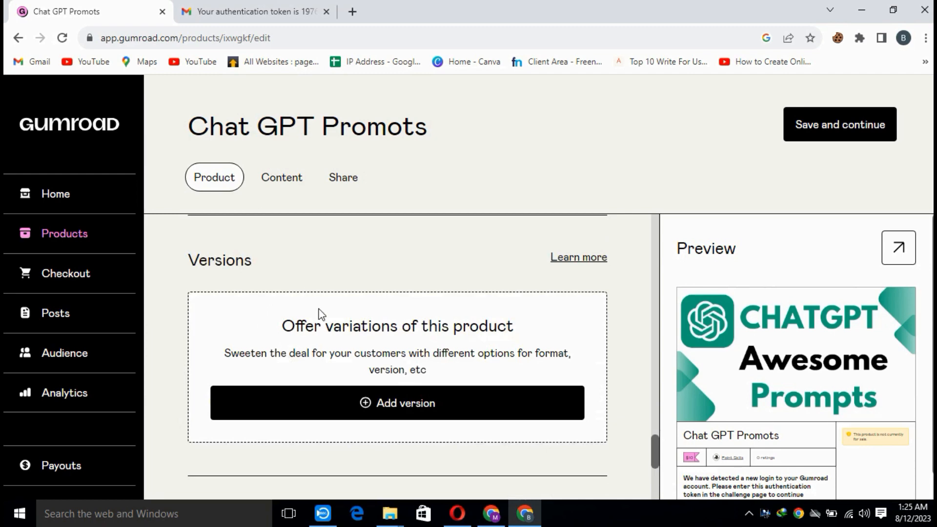
pyautogui.scroll(4, 292, 338)
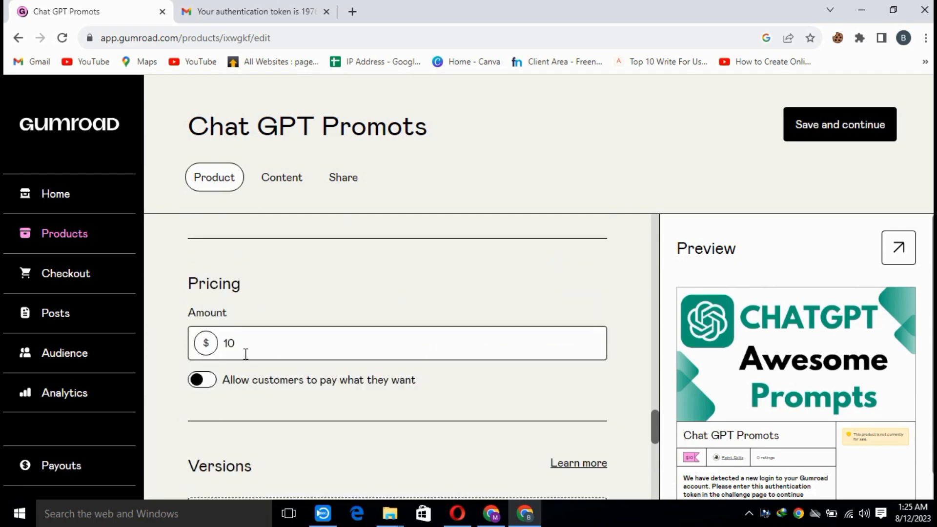
pyautogui.click(202, 381)
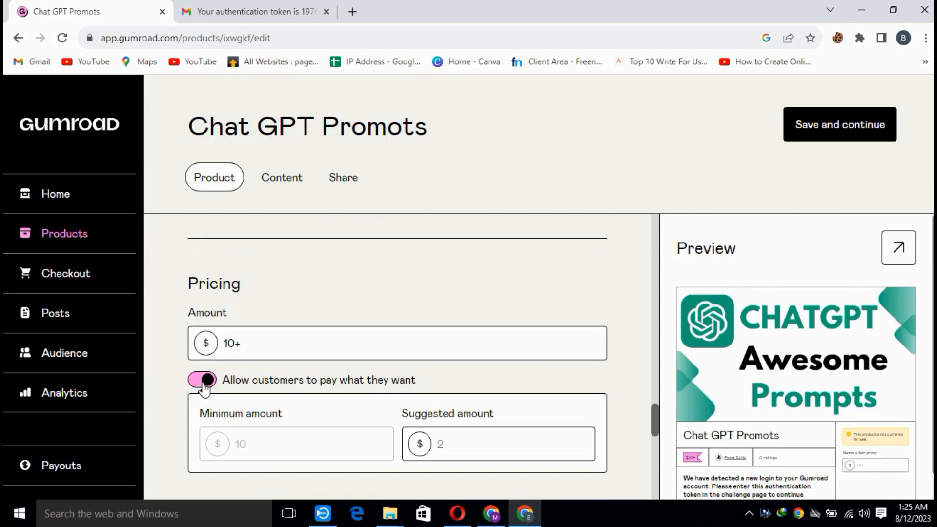
pyautogui.click(468, 450)
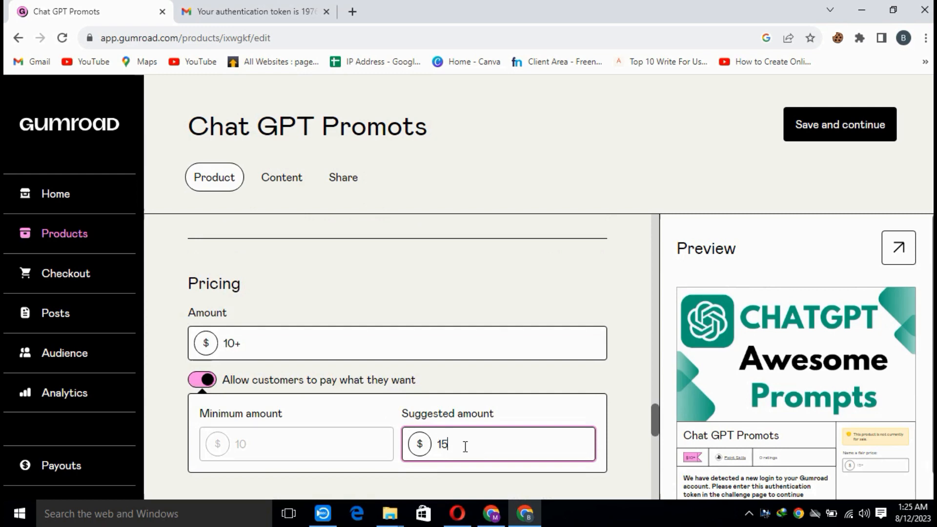
pyautogui.doubleClick(439, 442)
pyautogui.write('20')
pyautogui.click(367, 356)
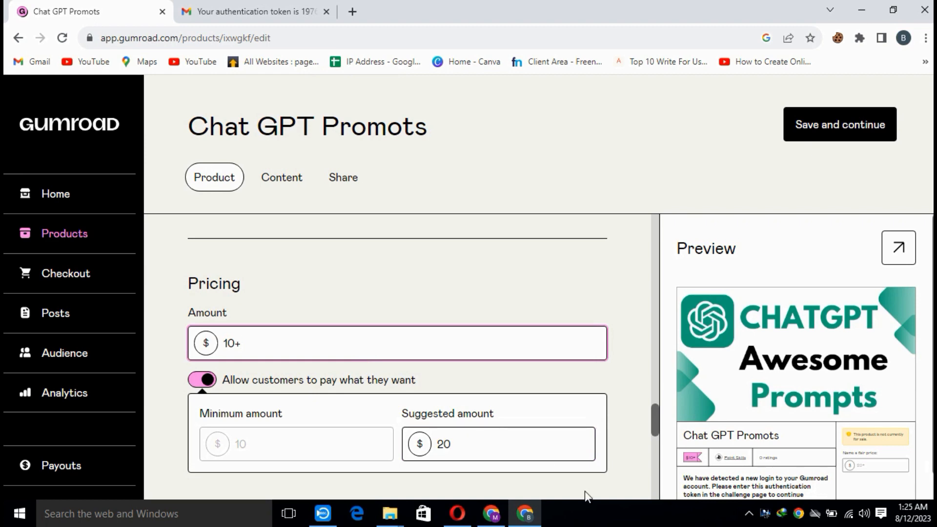
pyautogui.click(519, 447)
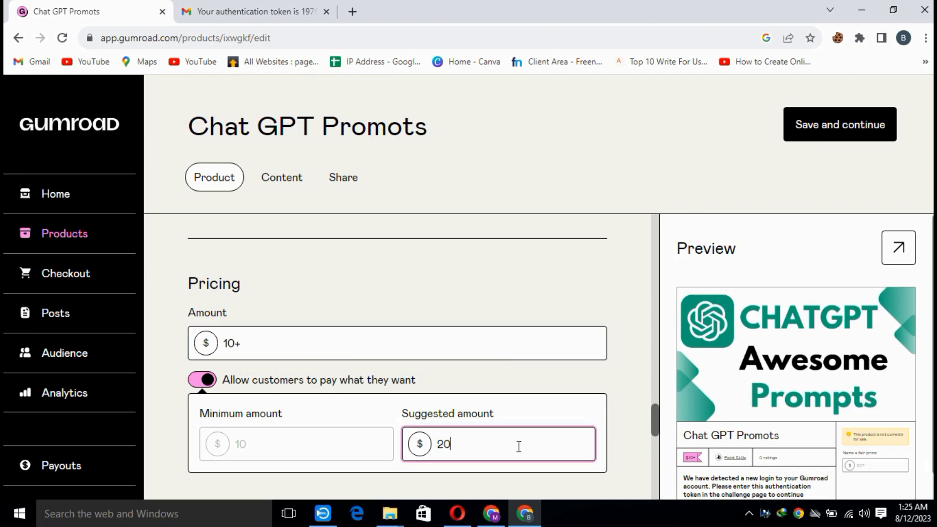
# Enable publicly showing the number of sales on the product page.
pyautogui.scroll(-4, 519, 447)
pyautogui.scroll(-4, 508, 404)
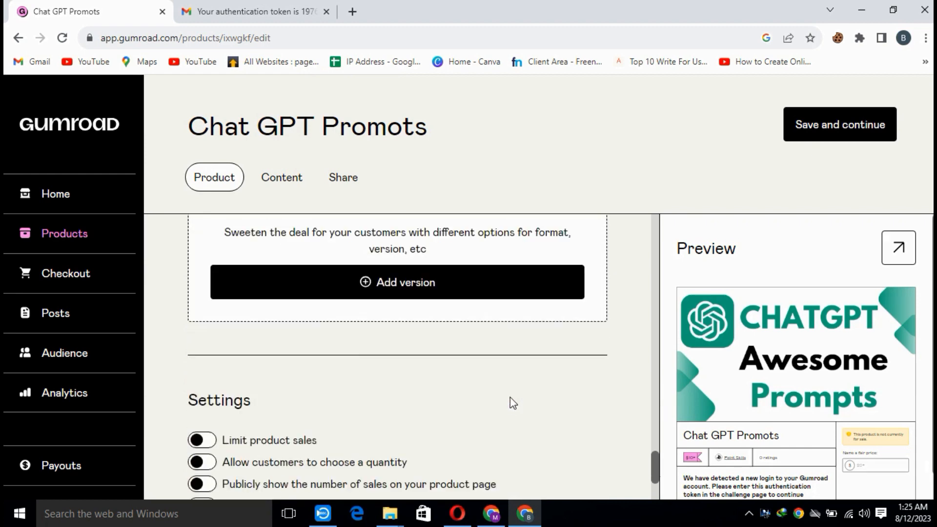
pyautogui.scroll(-3, 409, 419)
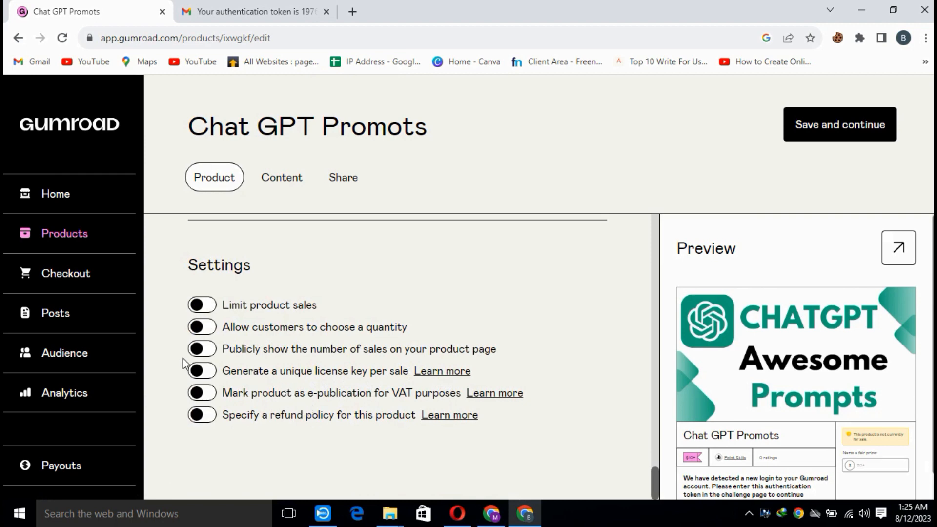
pyautogui.click(201, 349)
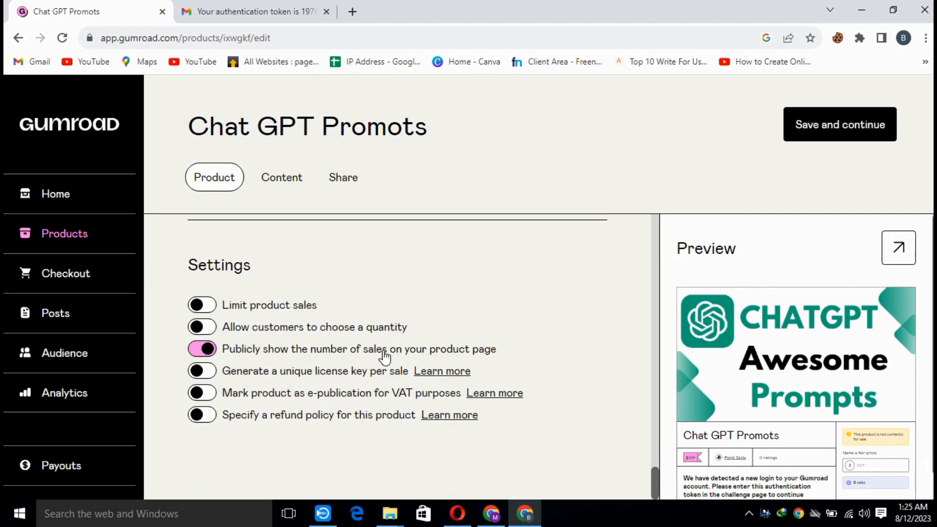
# Open the product's content section and turn off the beta content editor.
pyautogui.scroll(10, 367, 383)
pyautogui.scroll(5, 367, 383)
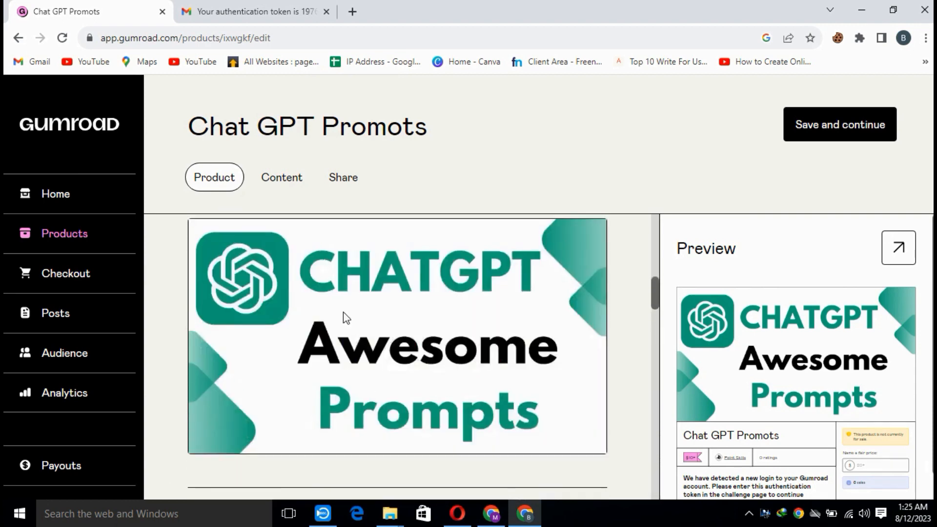
pyautogui.click(269, 183)
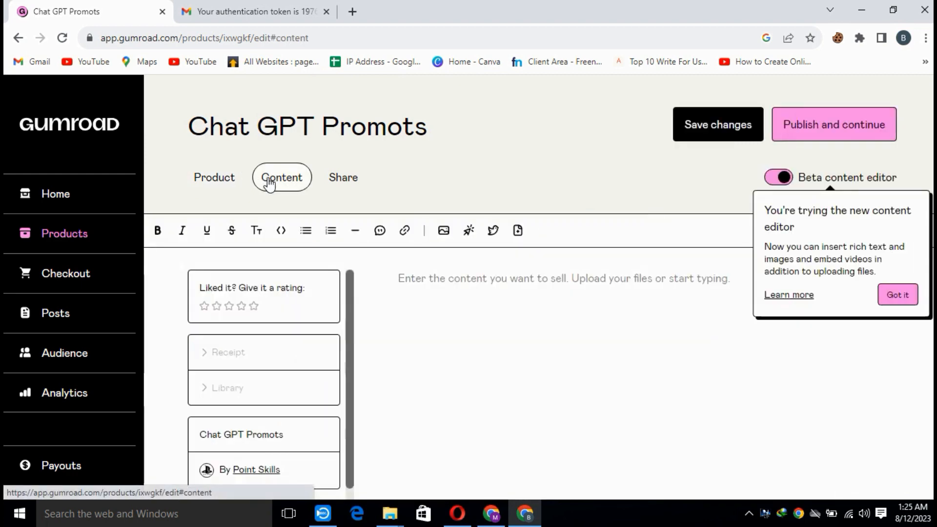
pyautogui.click(784, 178)
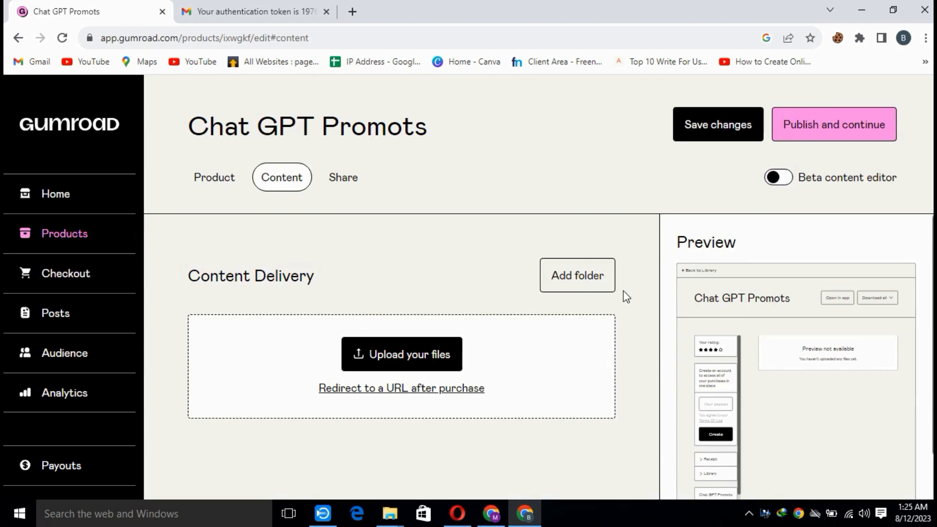
# Upload the 50 Awesome ChatGPT Prompts PDF from the Documents folder in Downloads as the product's deliverable content.
pyautogui.click(415, 358)
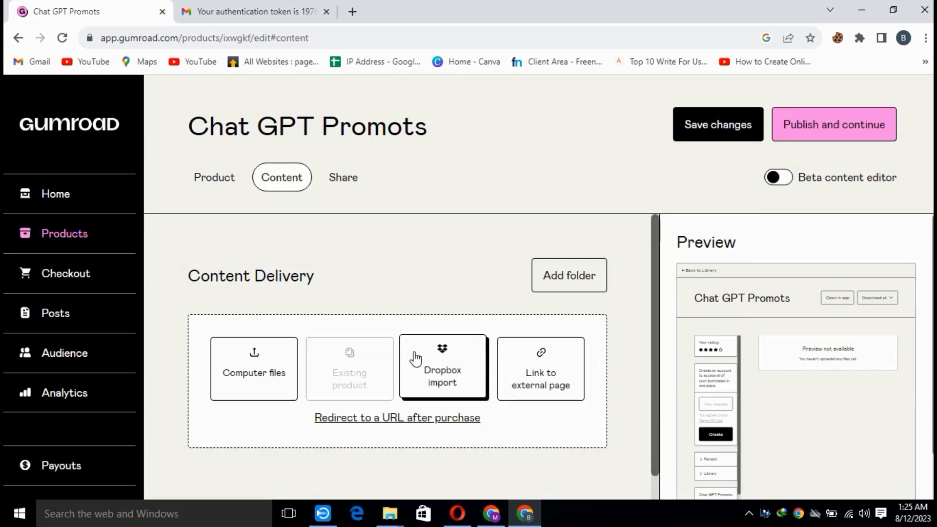
pyautogui.click(252, 383)
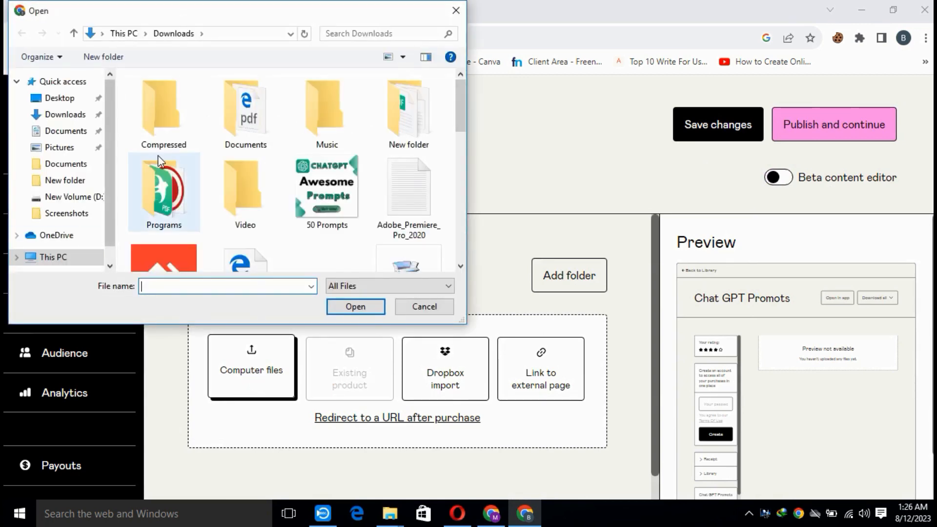
pyautogui.doubleClick(235, 132)
pyautogui.click(222, 101)
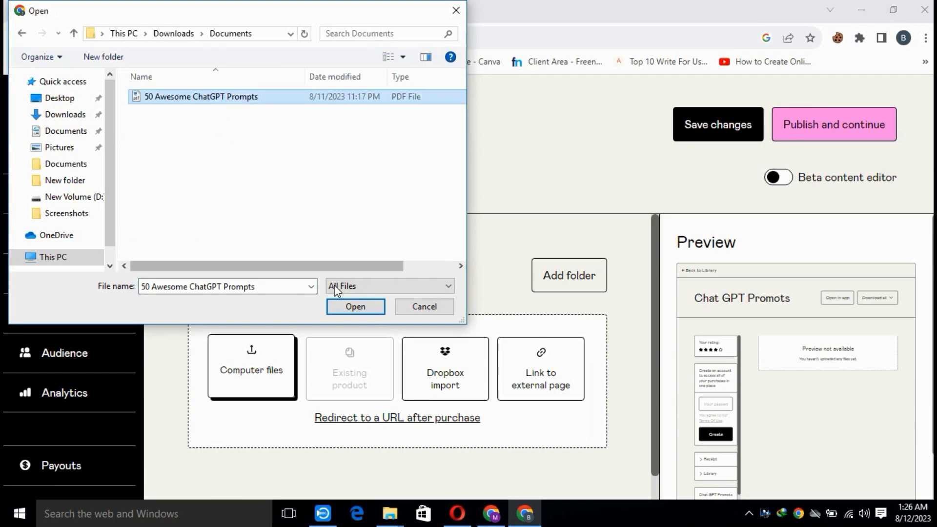
pyautogui.click(363, 308)
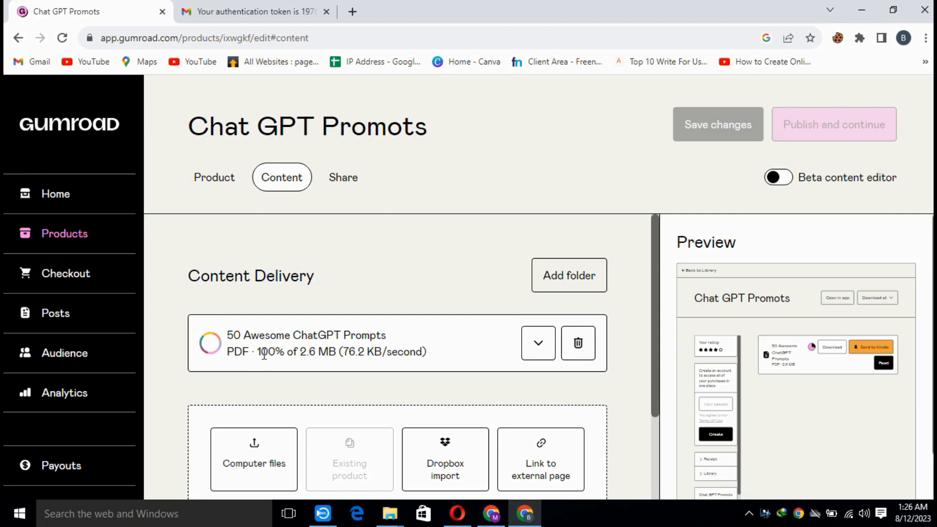
pyautogui.moveTo(263, 354); pyautogui.dragTo(303, 353)
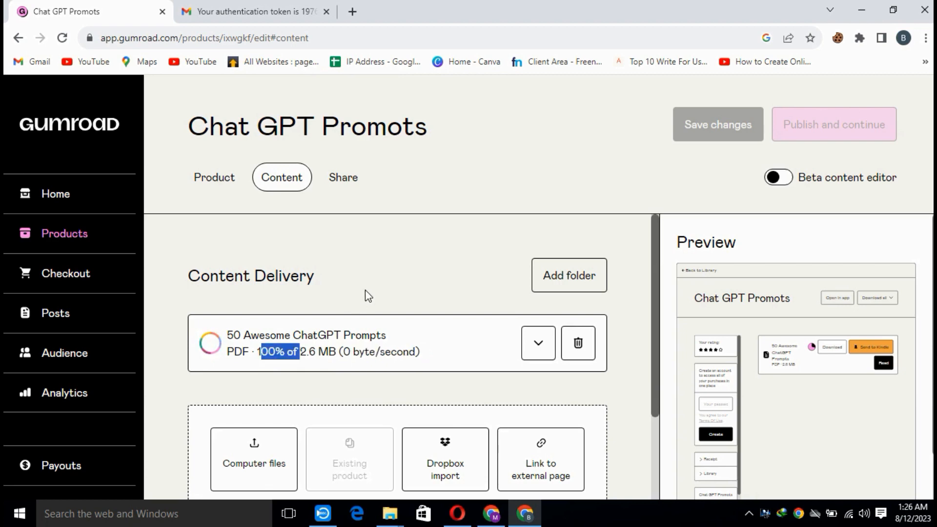
pyautogui.click(385, 300)
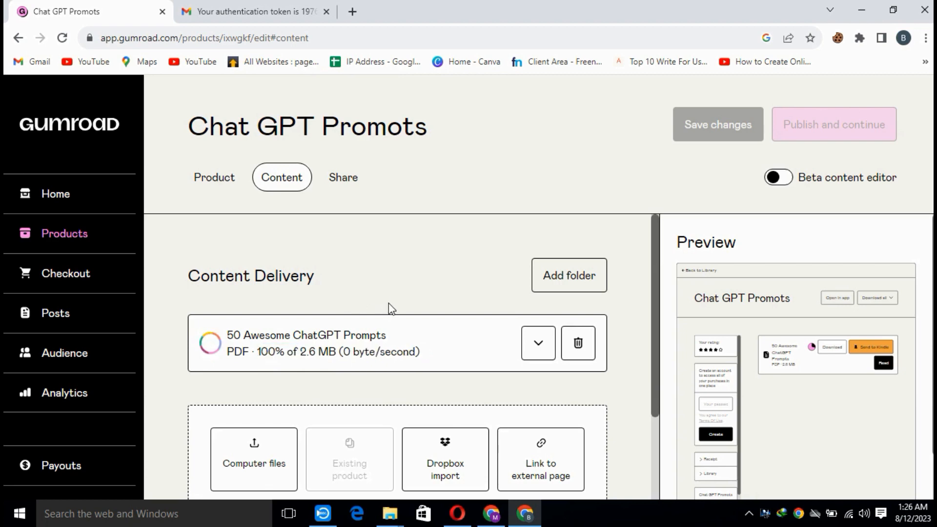
pyautogui.scroll(-2, 379, 309)
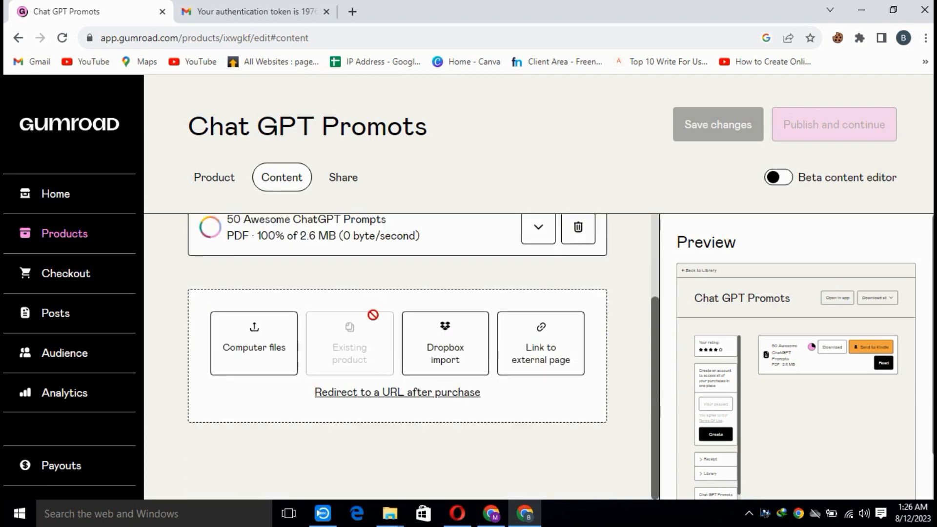
pyautogui.scroll(2, 429, 452)
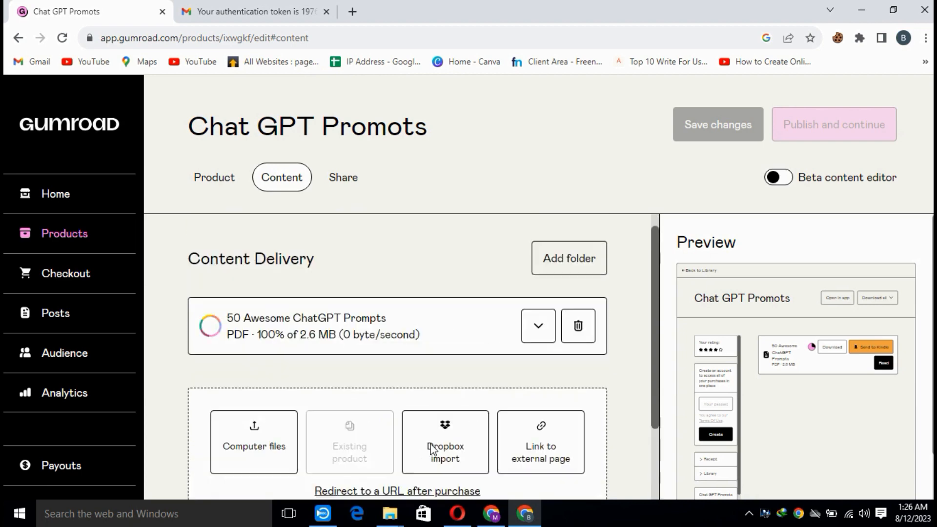
pyautogui.scroll(-2, 444, 448)
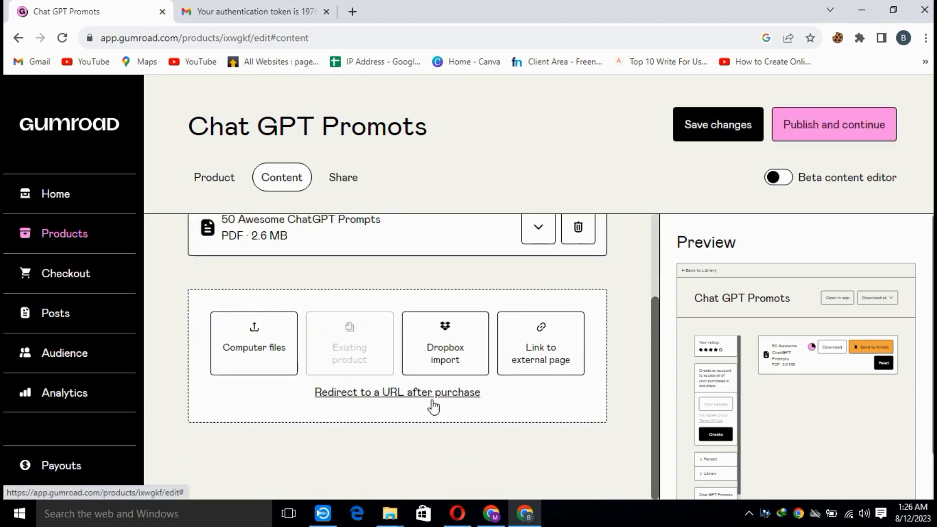
pyautogui.scroll(2, 434, 399)
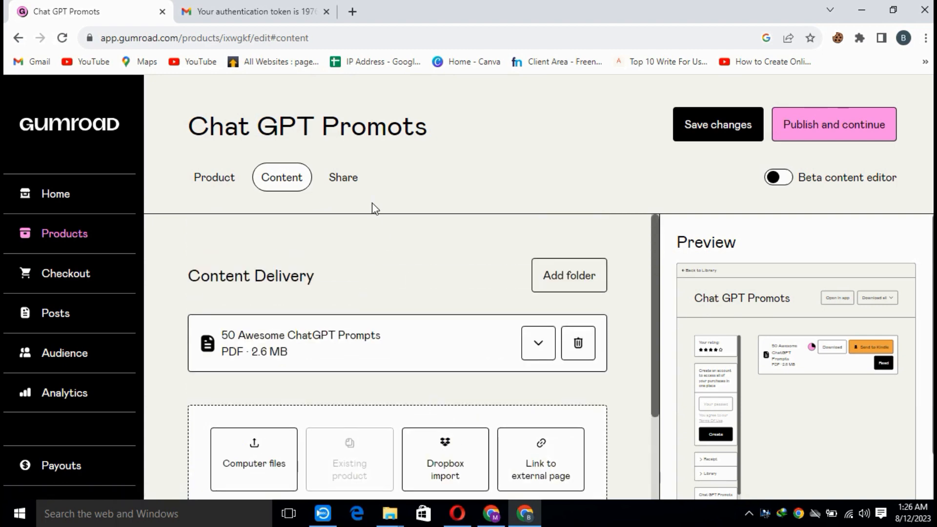
# Publish the Chat GPT Promots product and continue to its sharing settings.
pyautogui.click(351, 183)
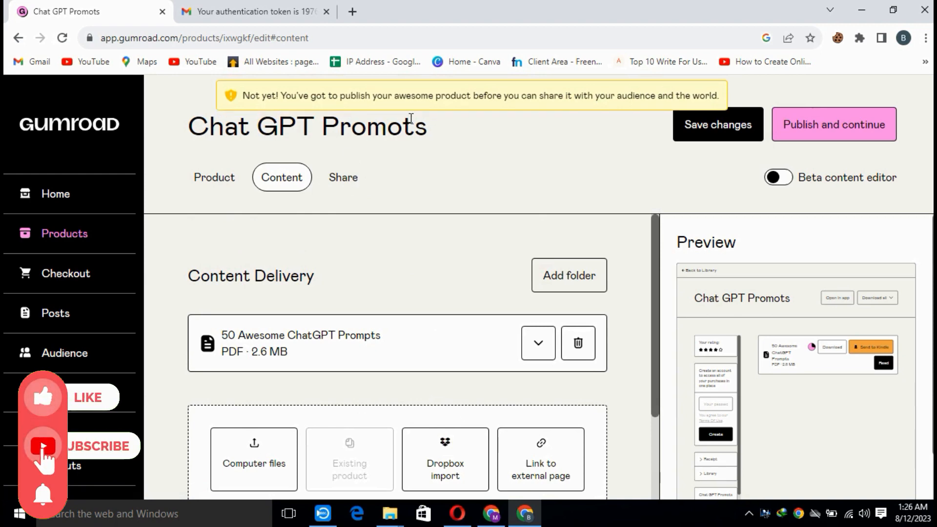
pyautogui.click(833, 121)
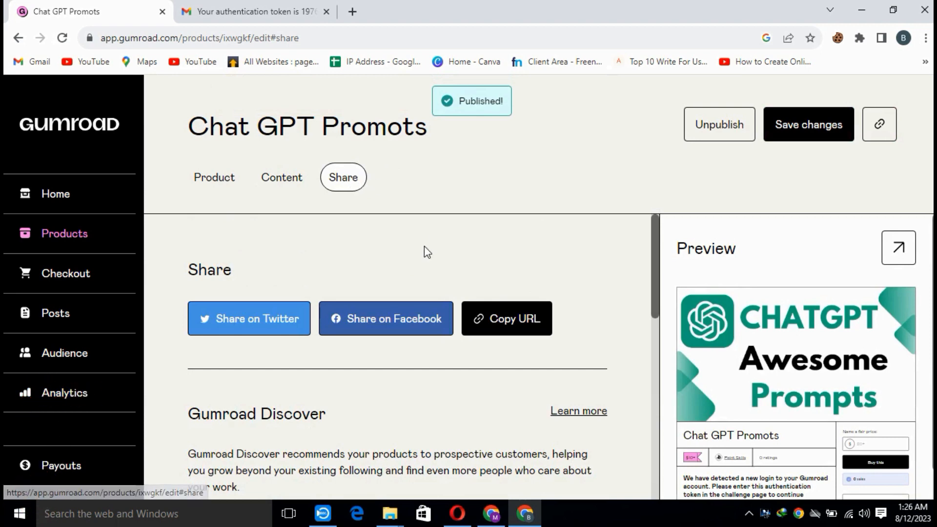
# Add the suggested tags "chatgpt" and "chatgpt prompts" to the product's Gumroad Discover settings.
pyautogui.scroll(-4, 461, 386)
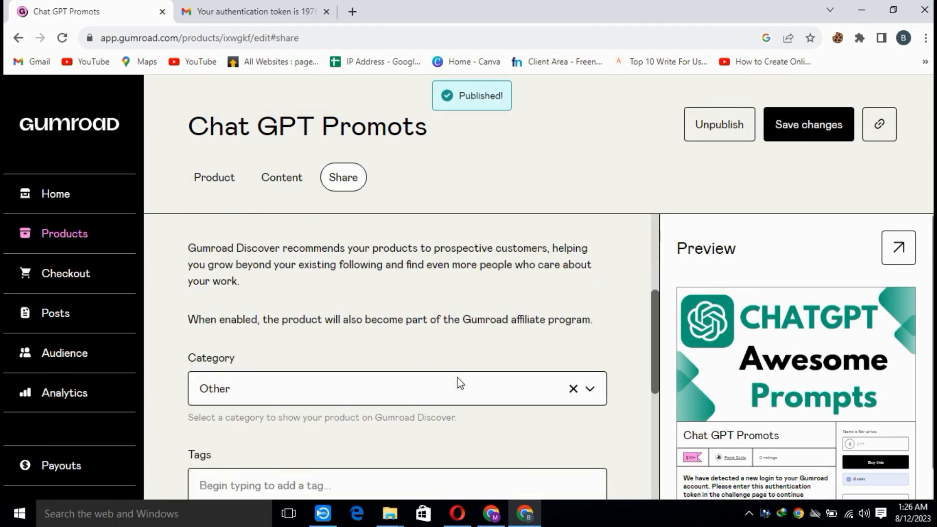
pyautogui.scroll(-4, 442, 400)
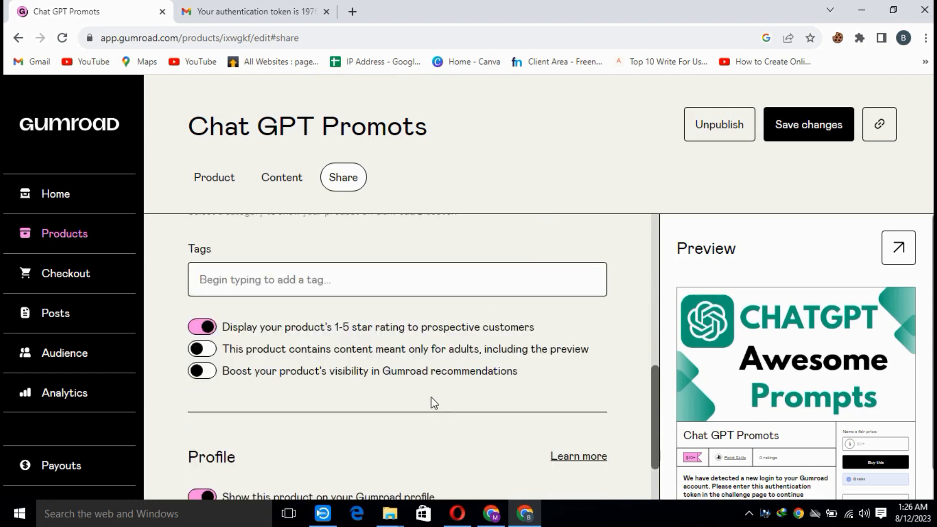
pyautogui.click(380, 293)
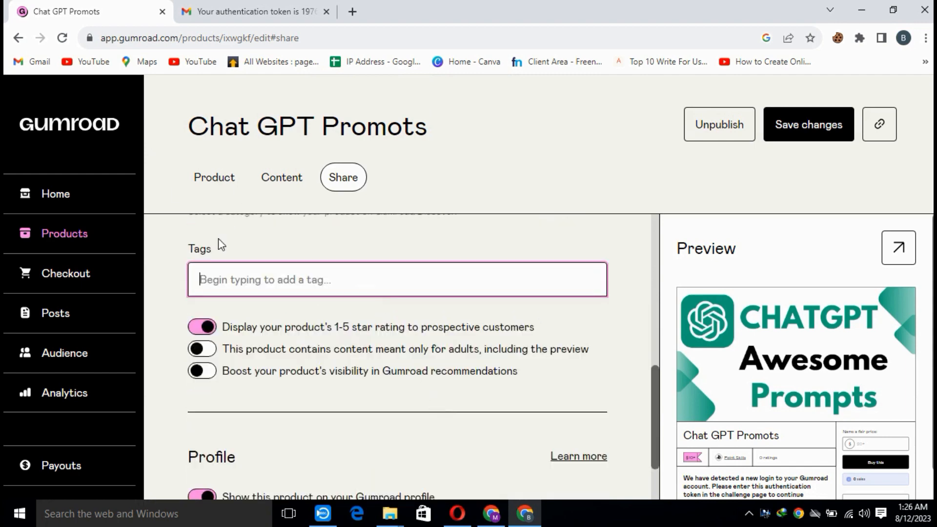
pyautogui.write('c')
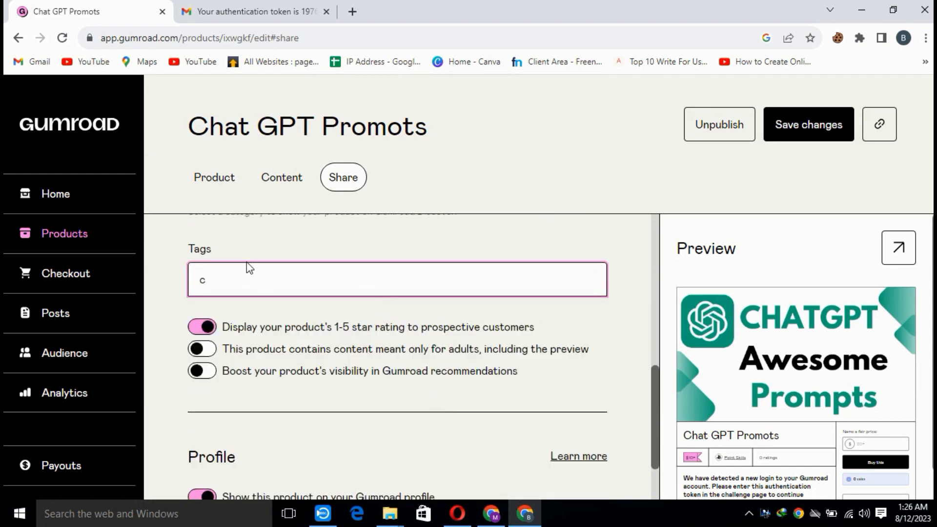
pyautogui.write('hat')
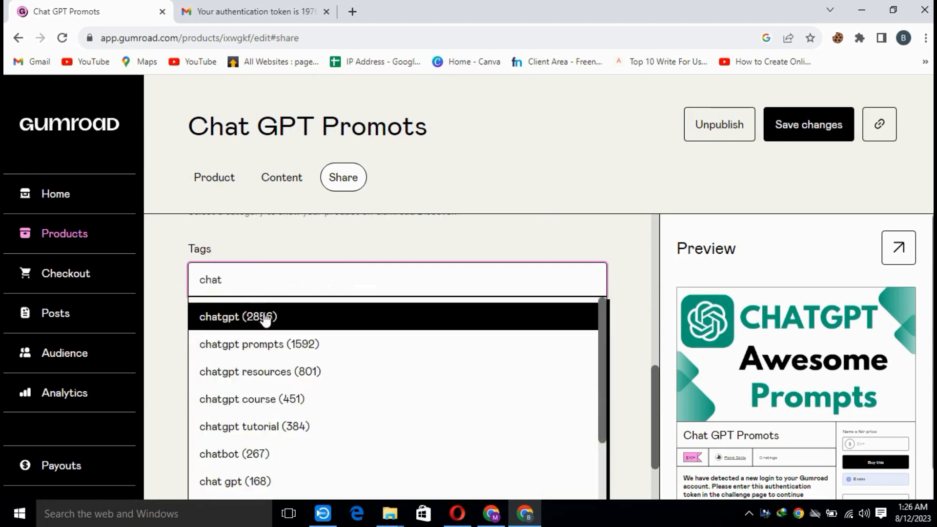
pyautogui.click(266, 319)
pyautogui.click(296, 279)
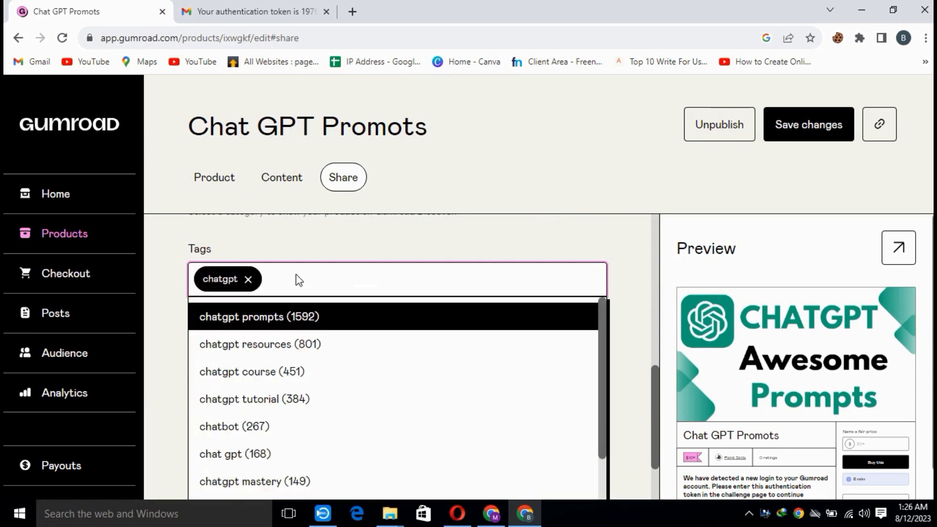
pyautogui.click(302, 322)
pyautogui.click(442, 282)
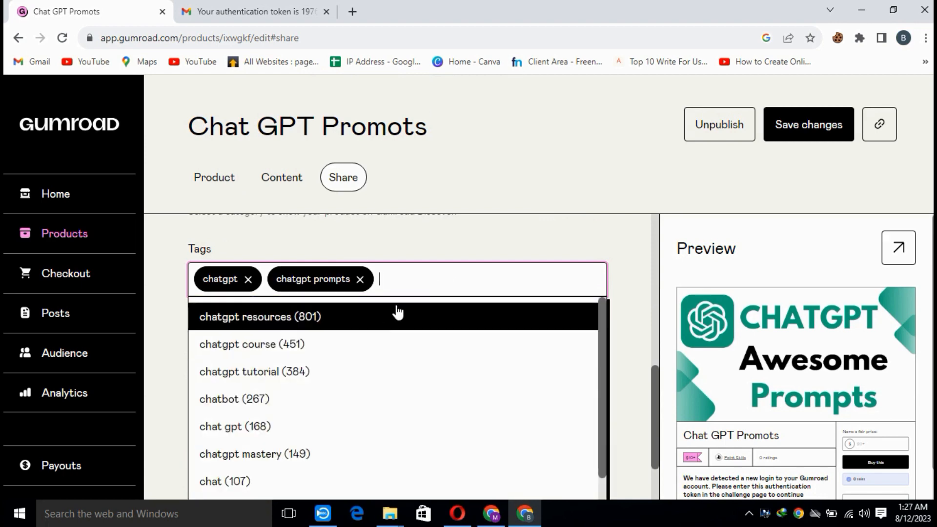
# Look up "prompt" tags and add "prompts", "prompts chatgpt" and "prompt engineering" to the product.
pyautogui.write('pro')
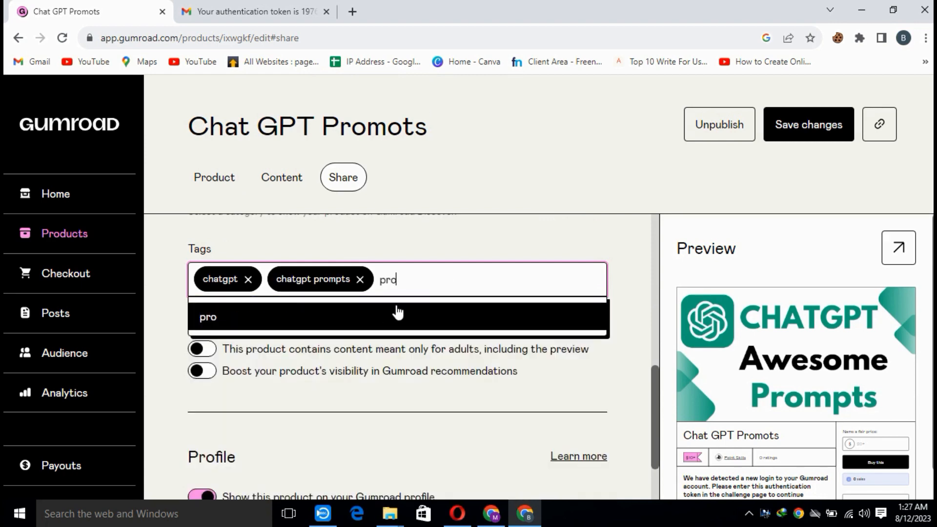
pyautogui.write('mpts')
pyautogui.press('BackSpace')
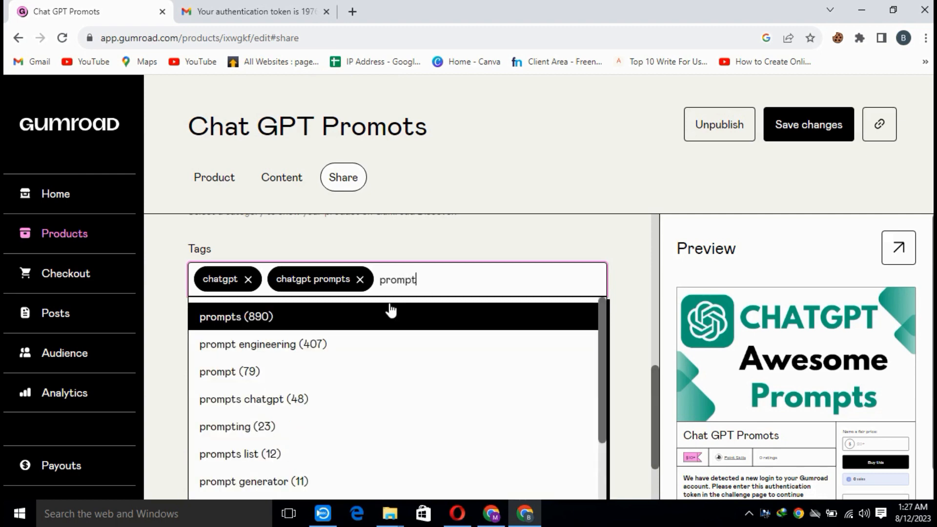
pyautogui.click(266, 316)
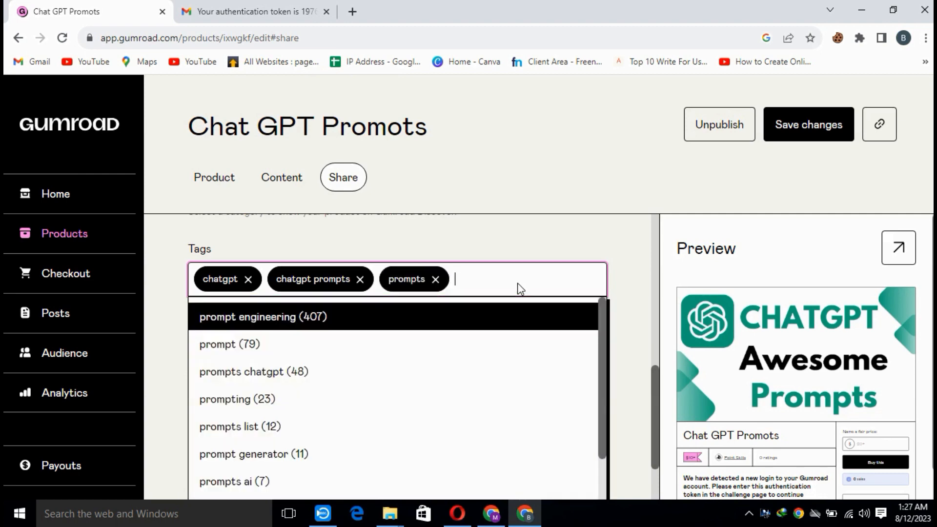
pyautogui.click(329, 371)
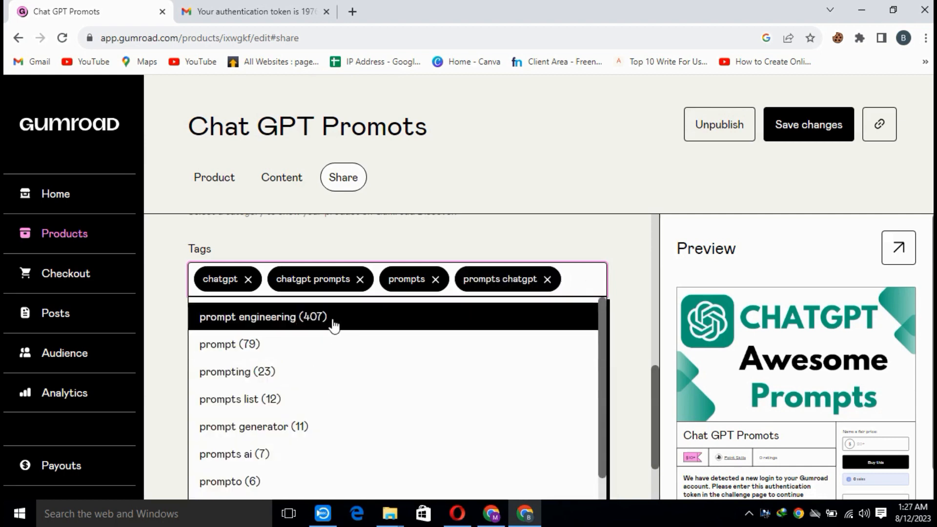
pyautogui.click(334, 325)
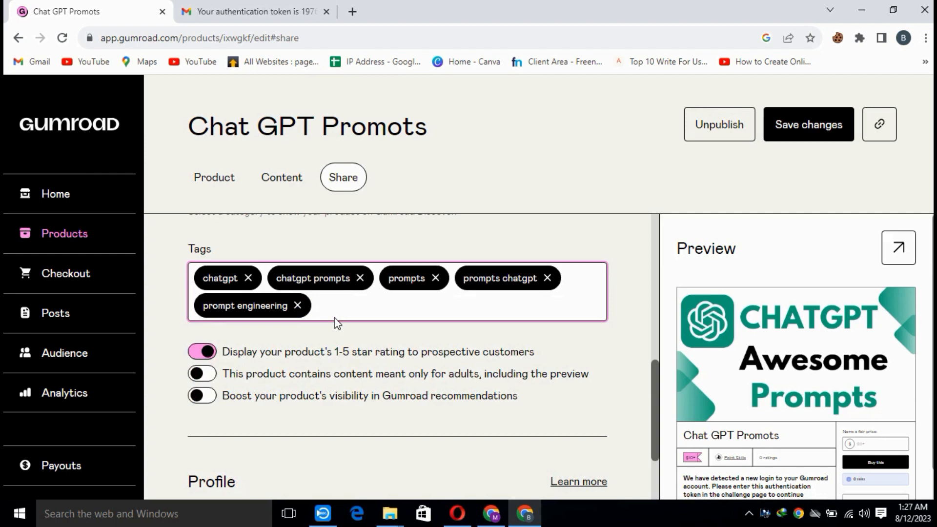
pyautogui.click(207, 400)
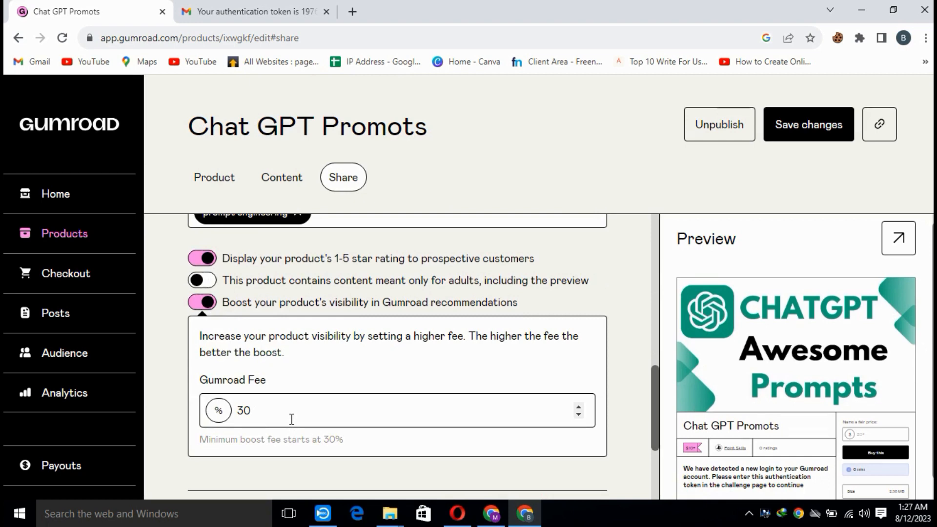
pyautogui.moveTo(286, 416); pyautogui.dragTo(239, 411)
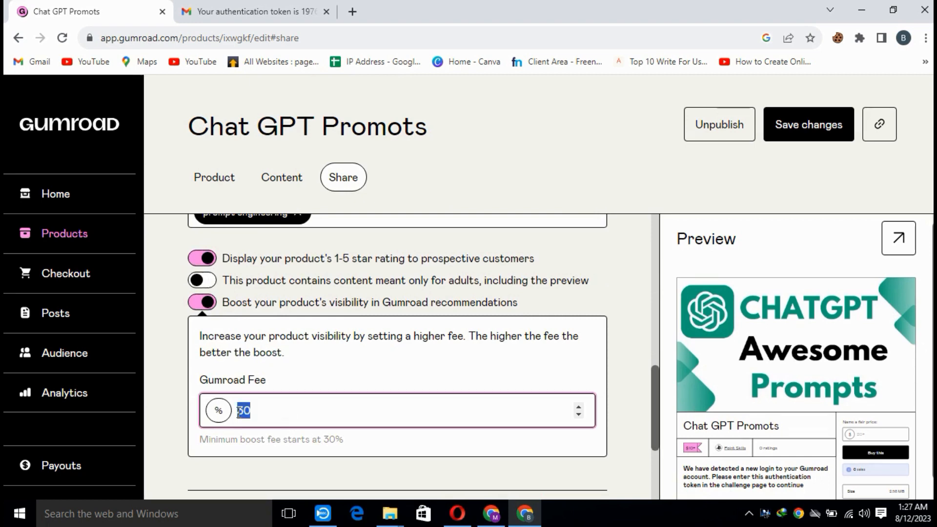
pyautogui.click(197, 307)
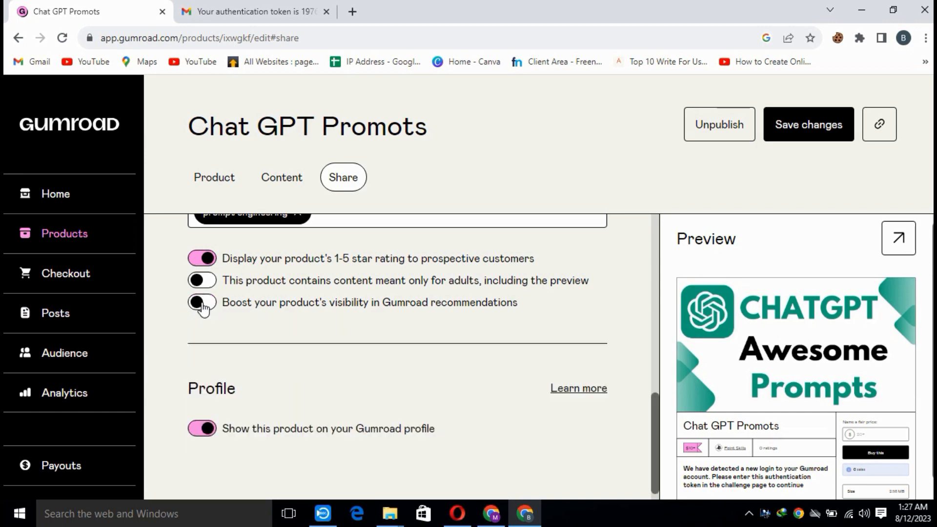
# Enable boosting the product's visibility in Gumroad recommendations with a 30% Gumroad fee.
pyautogui.click(203, 307)
pyautogui.click(283, 409)
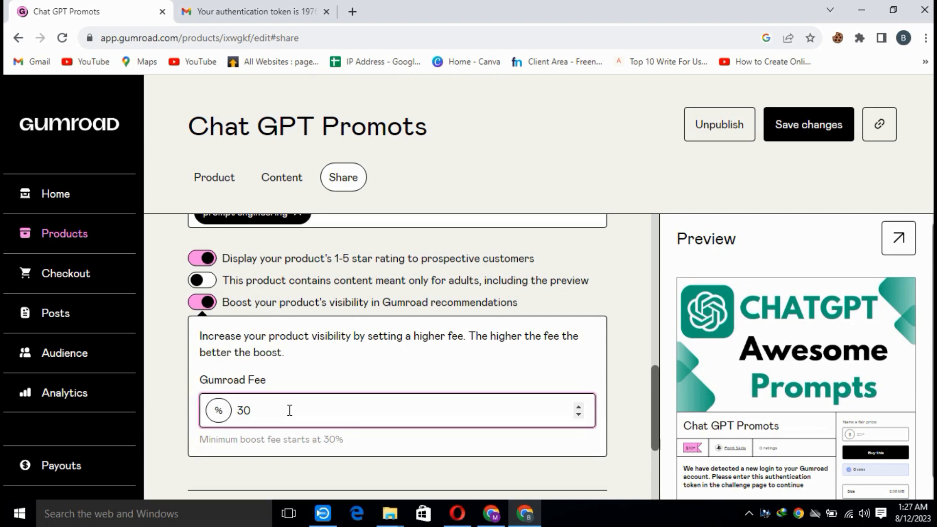
pyautogui.click(478, 183)
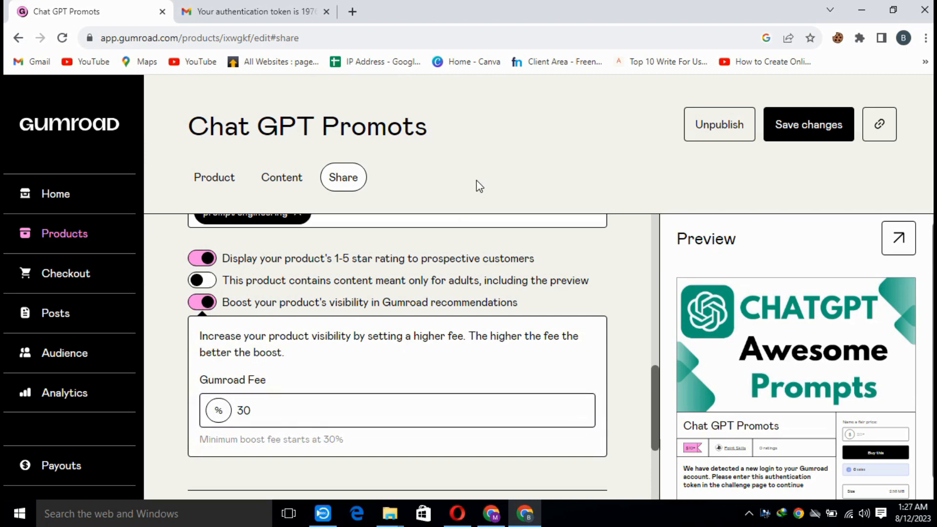
# Save the product's sharing changes and copy its product link.
pyautogui.scroll(-3, 490, 361)
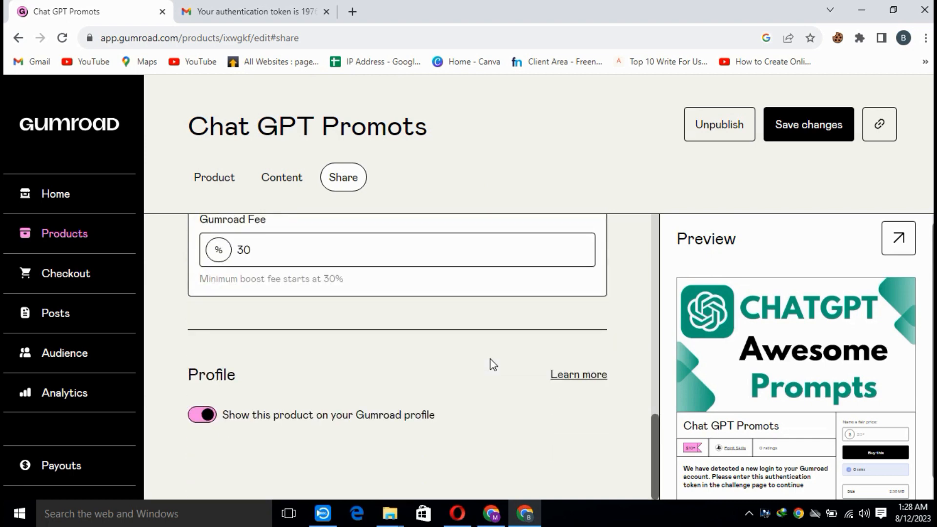
pyautogui.click(816, 121)
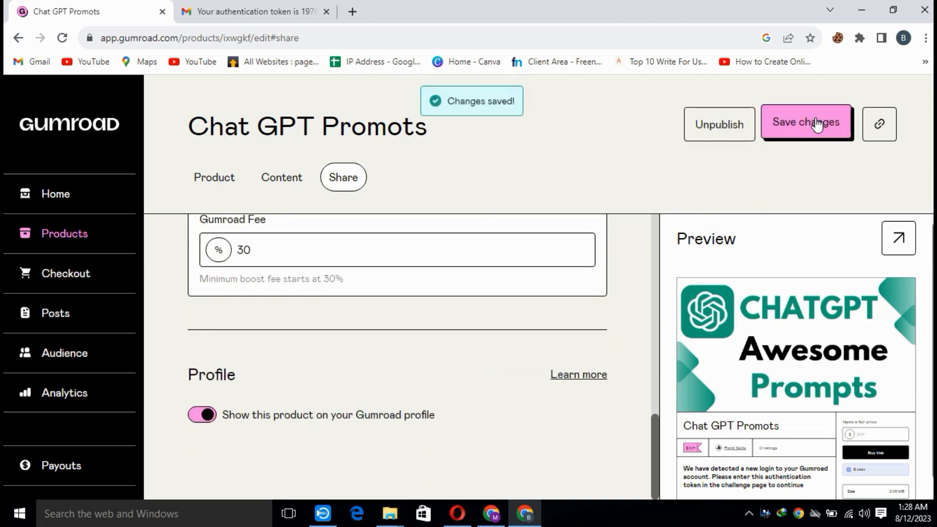
pyautogui.click(879, 124)
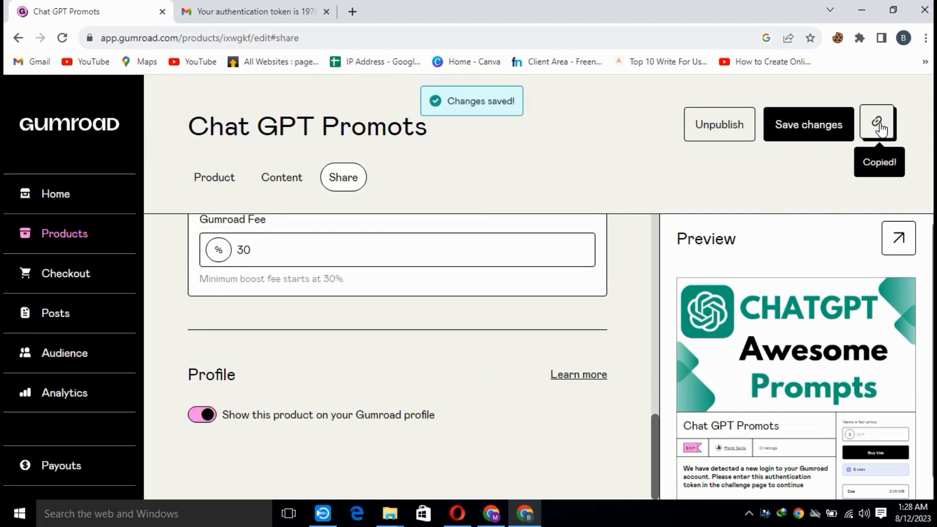
# Open the copied product link in a new browser tab and review the public page, highlighting its description text.
pyautogui.click(349, 11)
pyautogui.hotkey('ctrl', 'v')
pyautogui.press('Return')
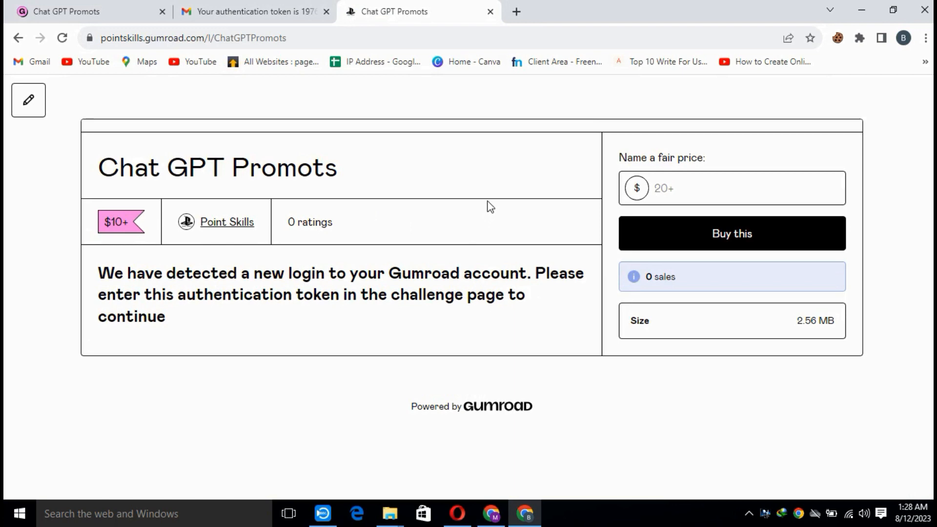
pyautogui.scroll(-8, 422, 244)
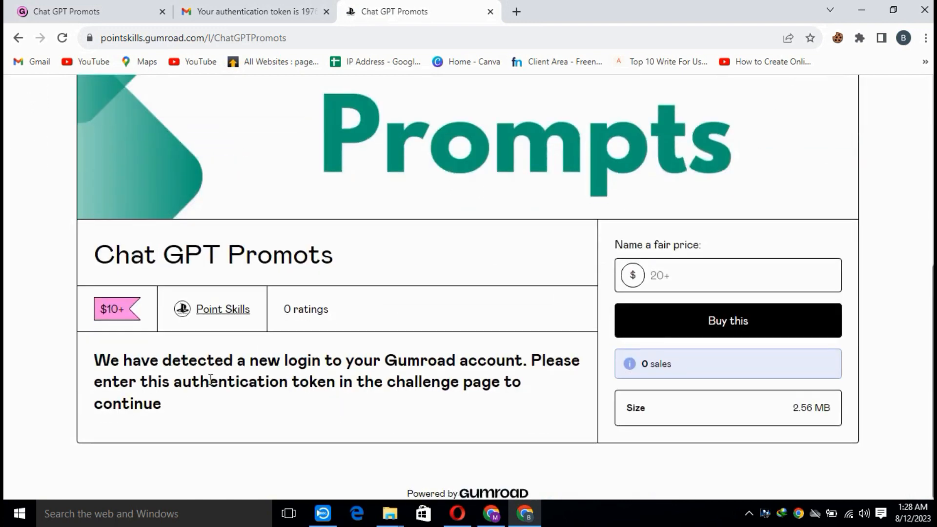
pyautogui.moveTo(170, 410); pyautogui.dragTo(88, 355)
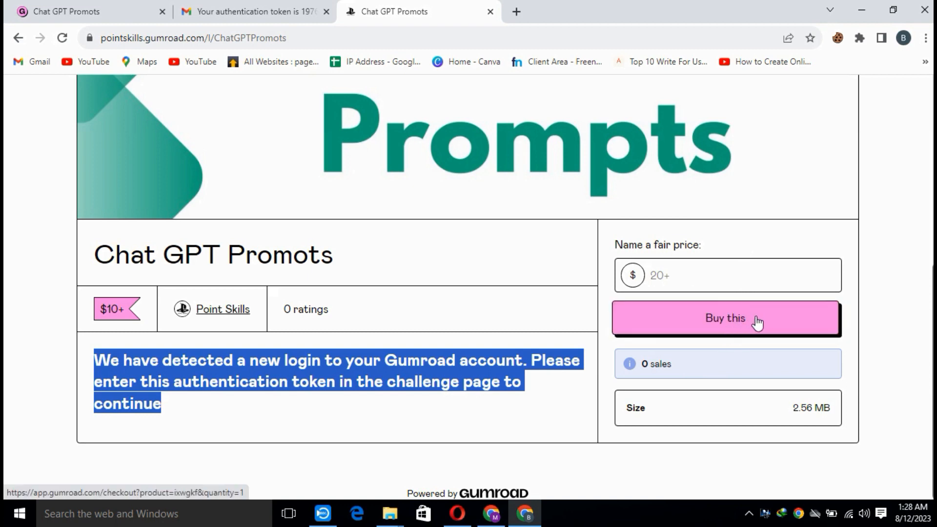
# Return to the Gumroad dashboard and view the sales analytics, highlighting the total earnings figure.
pyautogui.click(143, 7)
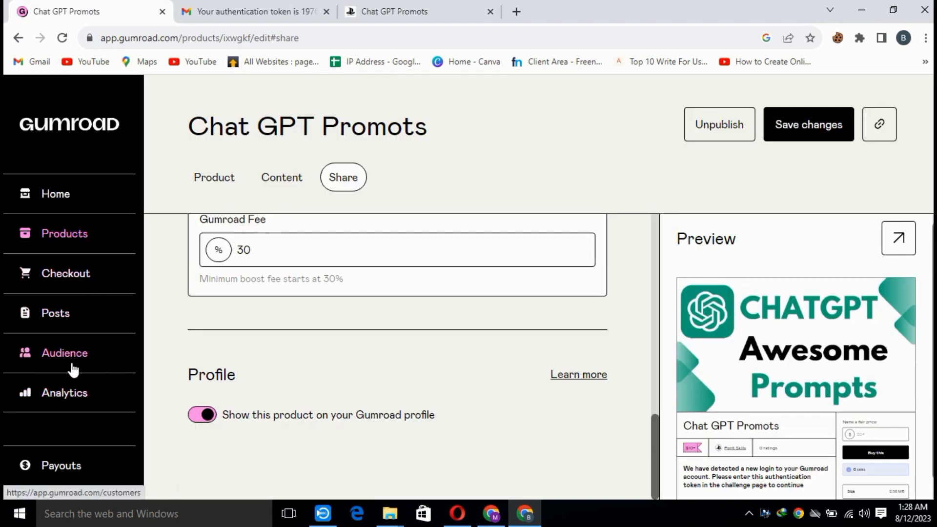
pyautogui.click(77, 402)
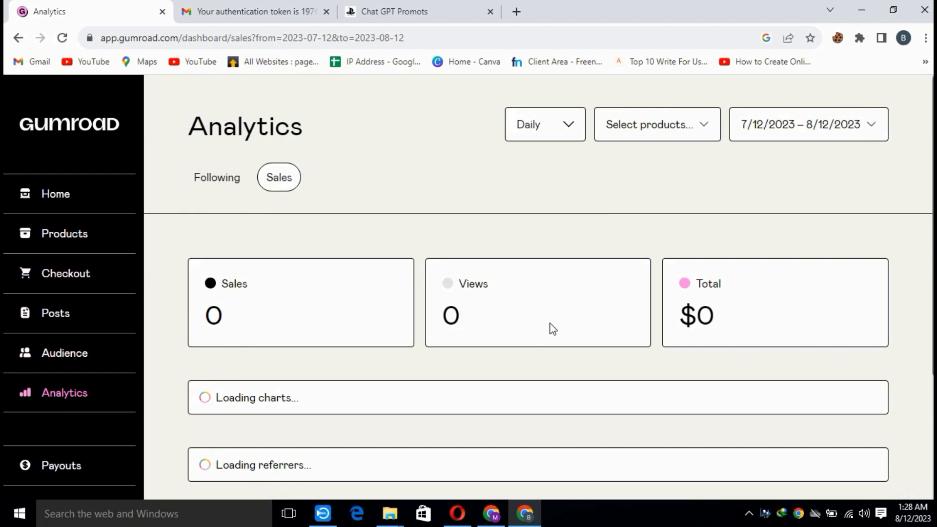
pyautogui.moveTo(730, 312); pyautogui.dragTo(679, 316)
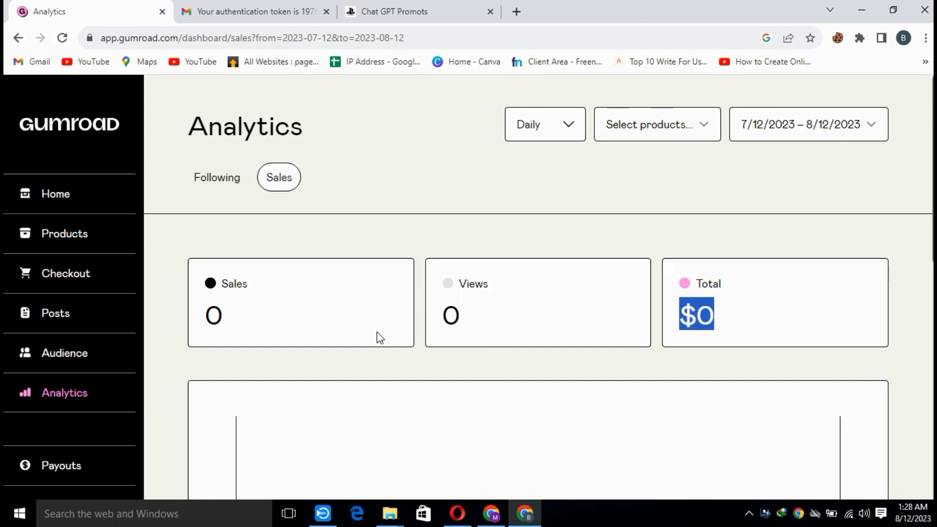
# Open the Payouts page and highlight the sentence stating the minimum balance required to be paid out.
pyautogui.scroll(-4, 98, 415)
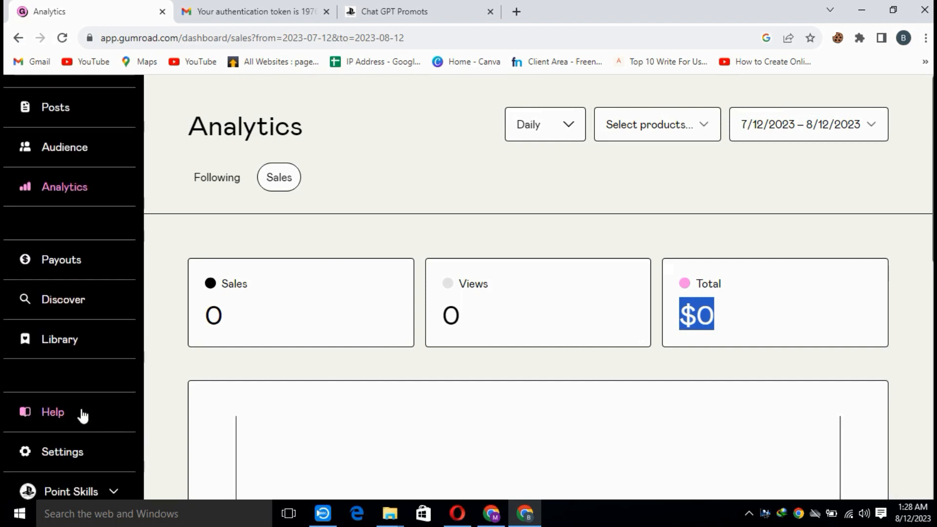
pyautogui.click(61, 266)
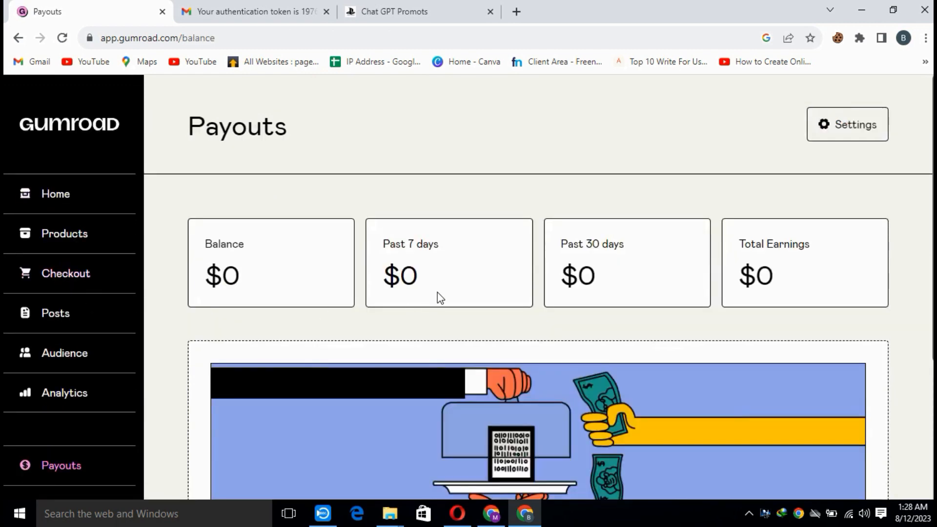
pyautogui.scroll(-4, 435, 303)
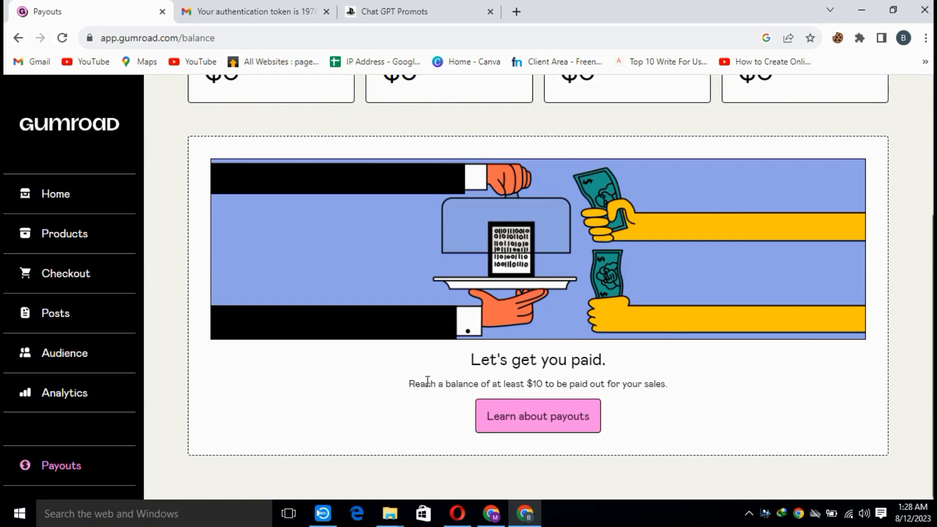
pyautogui.moveTo(410, 384); pyautogui.dragTo(684, 386)
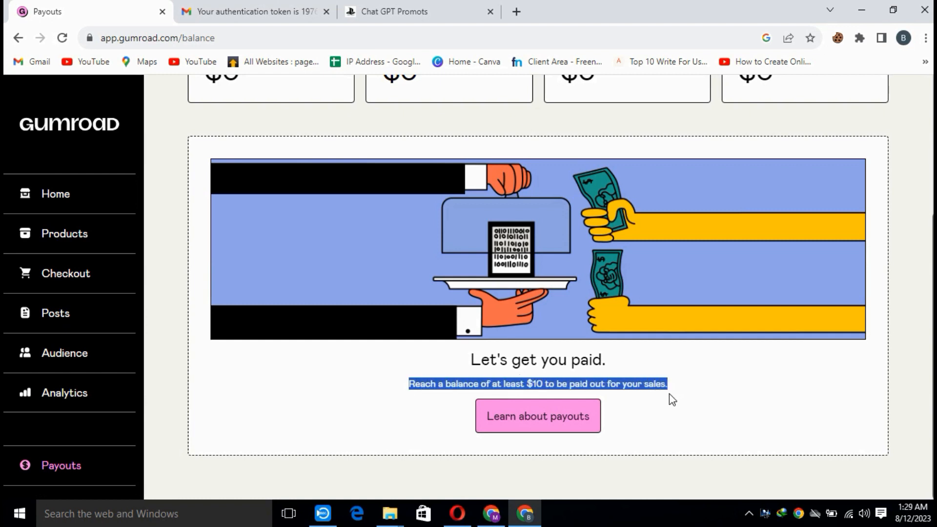